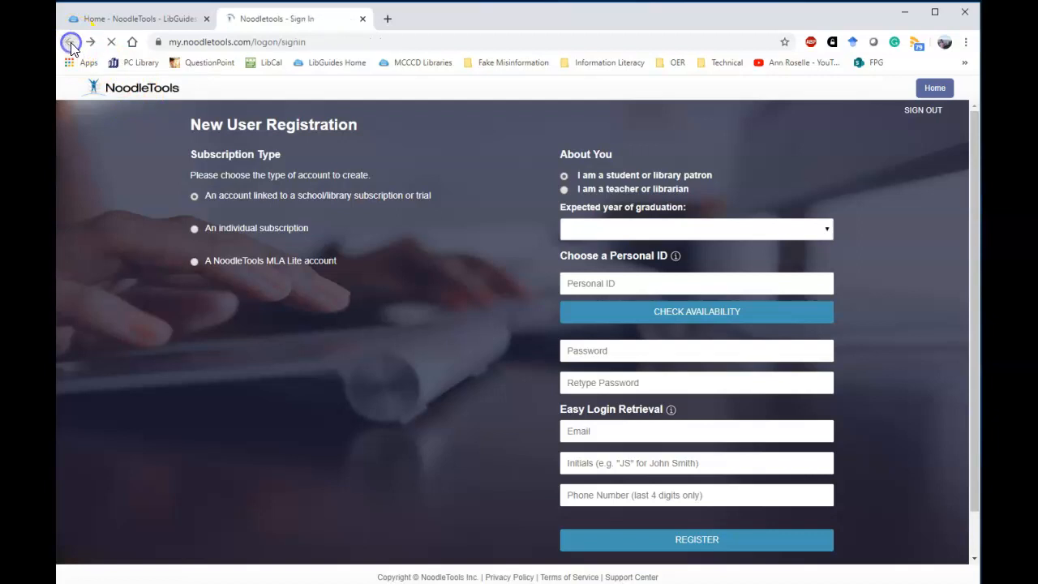
- Place the cursor in the Personal ID field of the Sign In form
{"action": "left_click", "coordinate": [215, 161]}
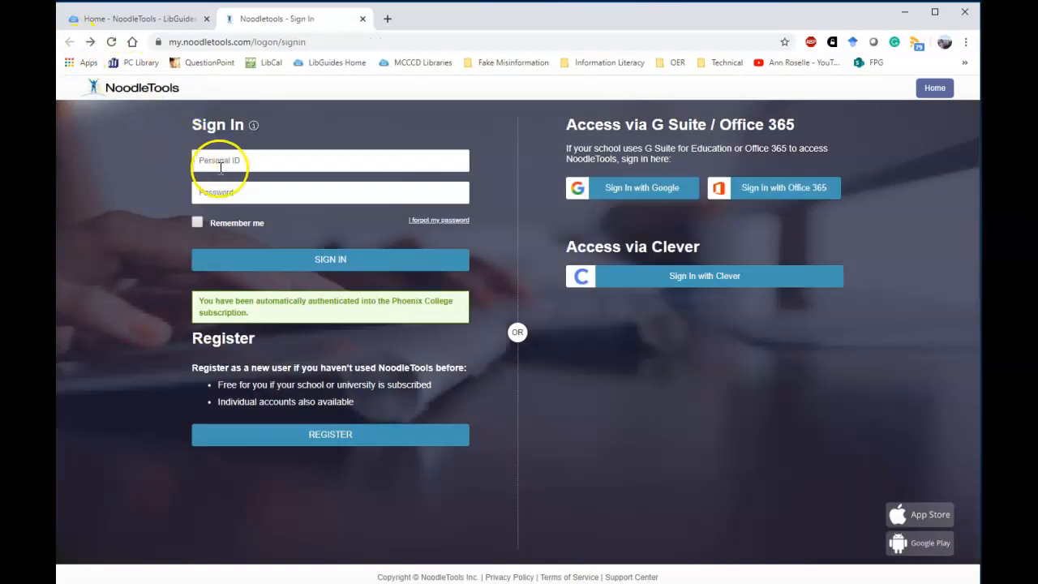
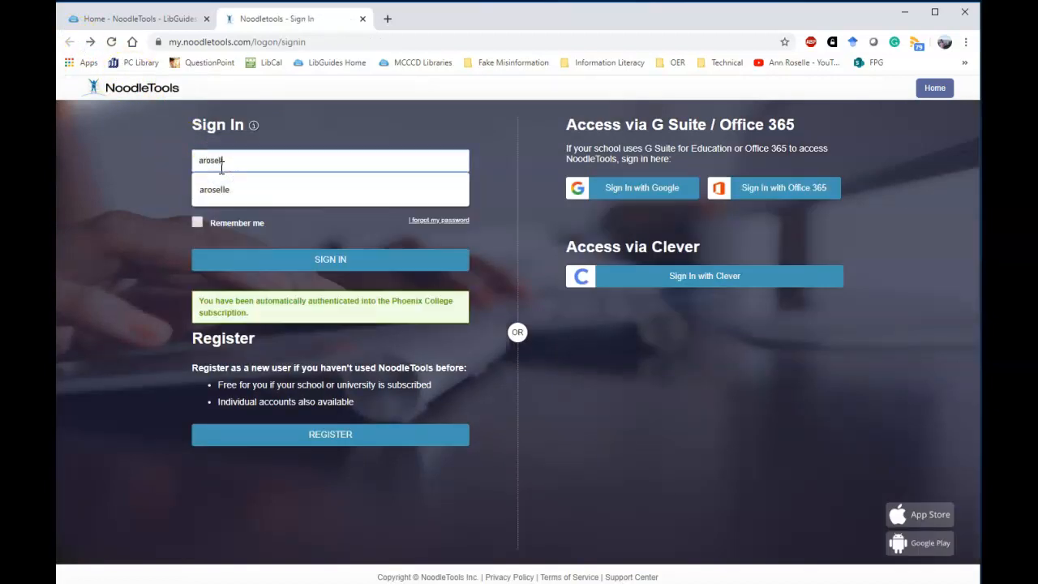
- Sign in with the account's personal ID and password
{"action": "key", "text": "Tab"}
{"action": "type", "text": "••••••••••"}
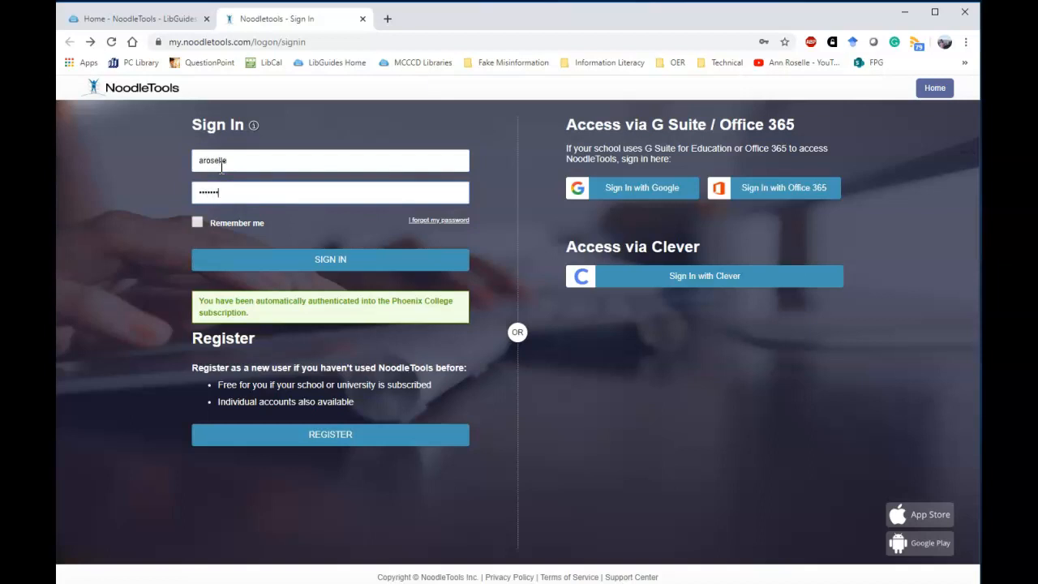
{"action": "left_click", "coordinate": [338, 254]}
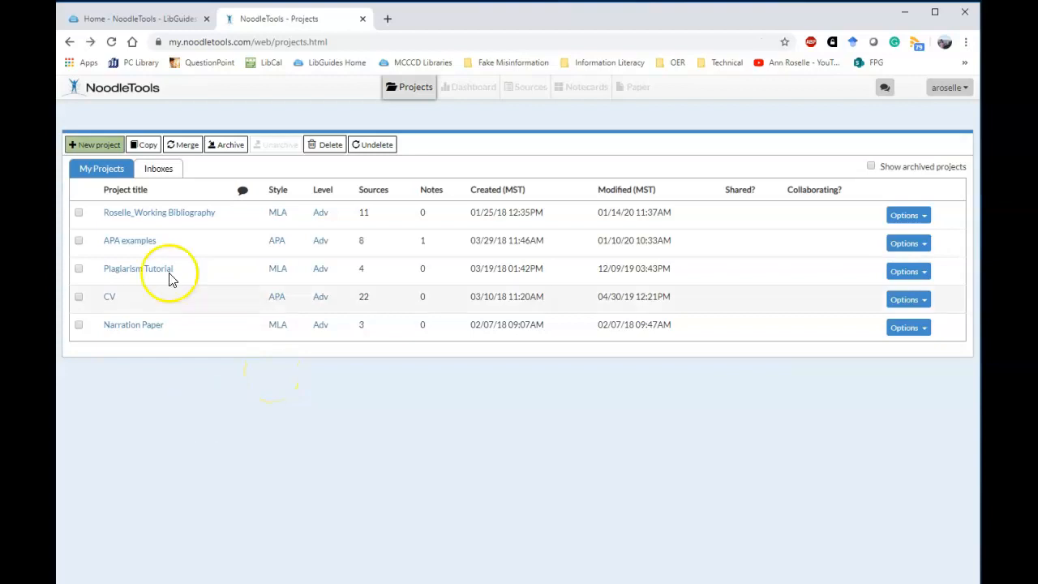
- Create a new MLA Advanced project titled 'last name_working bibliography'
{"action": "left_click", "coordinate": [99, 145]}
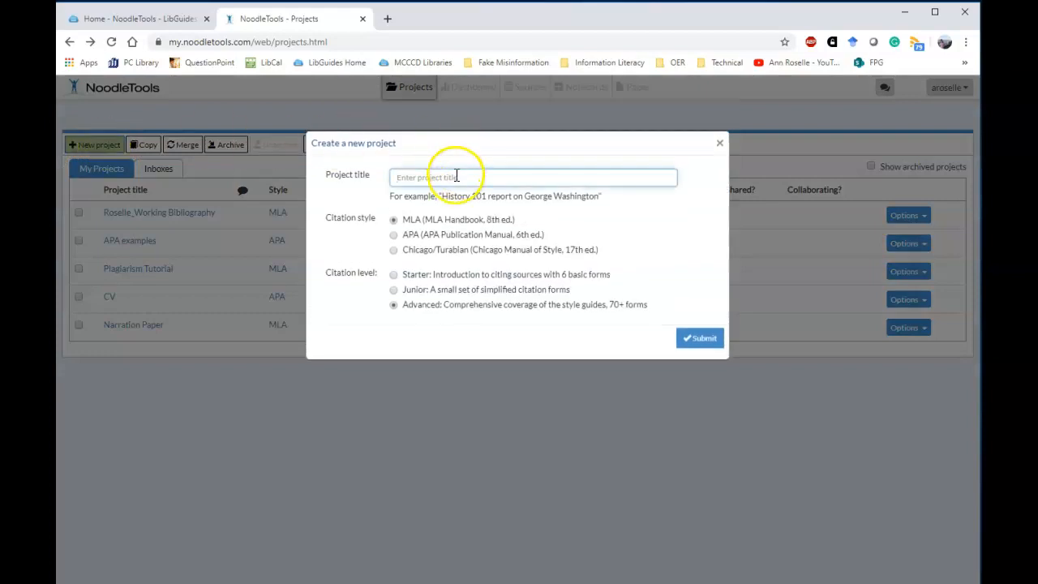
{"action": "left_click", "coordinate": [456, 176]}
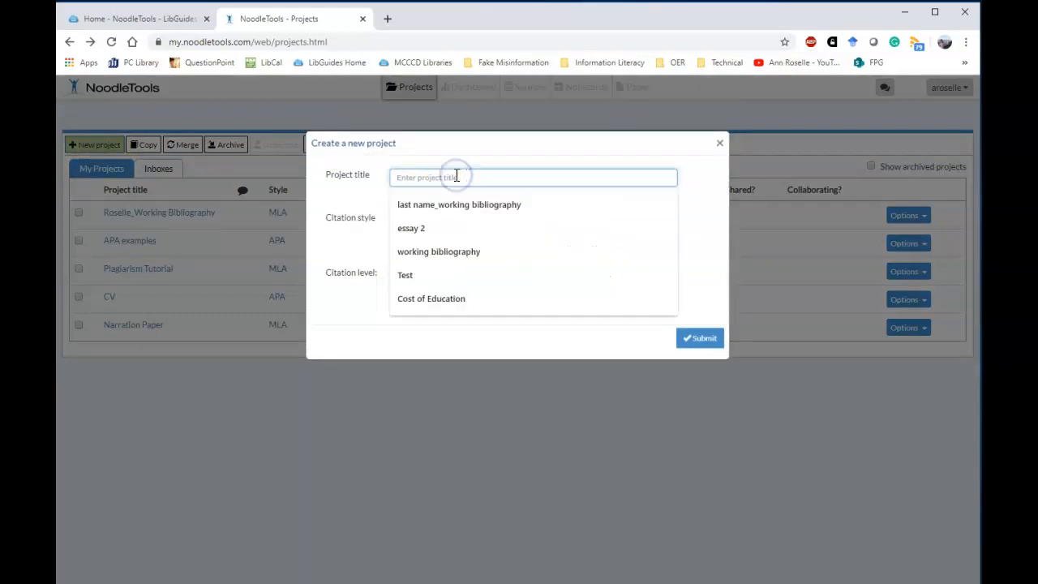
{"action": "left_click", "coordinate": [456, 204]}
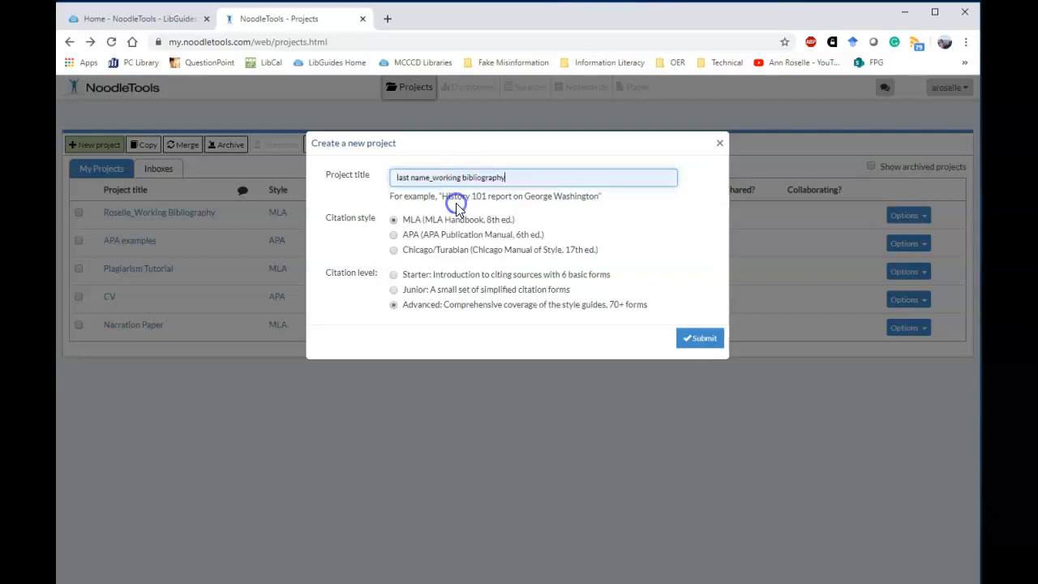
{"action": "left_click", "coordinate": [404, 222]}
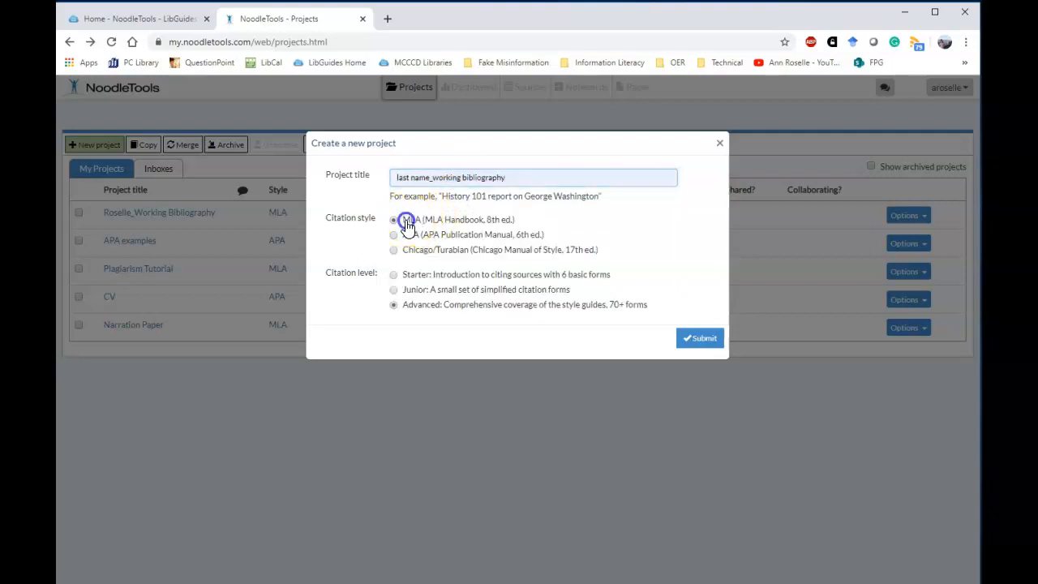
{"action": "left_click", "coordinate": [412, 315]}
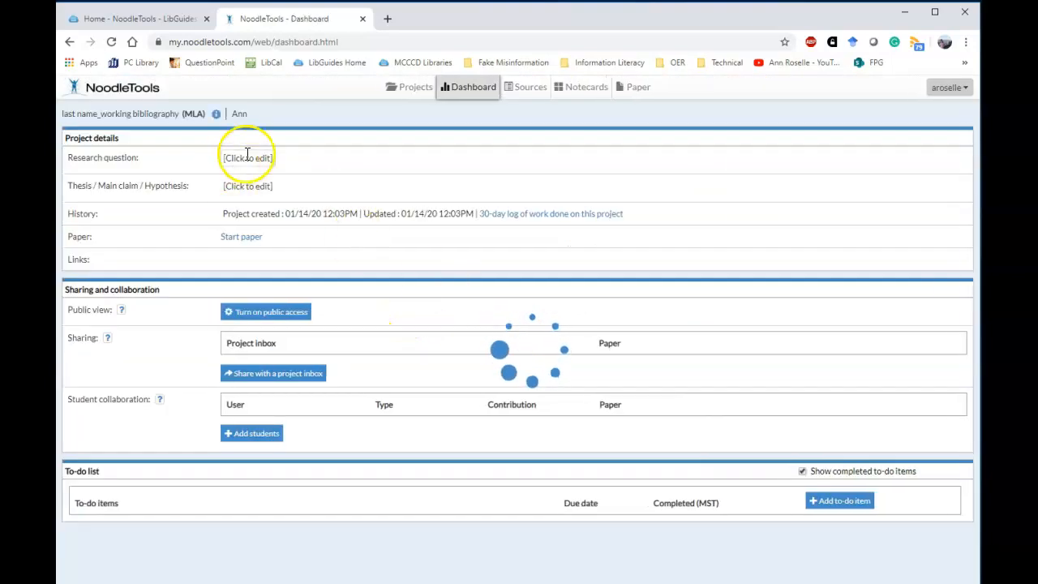
- Add the research question 'My research question.' and open the project's Sources page
{"action": "left_click", "coordinate": [246, 157]}
{"action": "type", "text": "My research question."}
{"action": "key", "text": "Tab"}
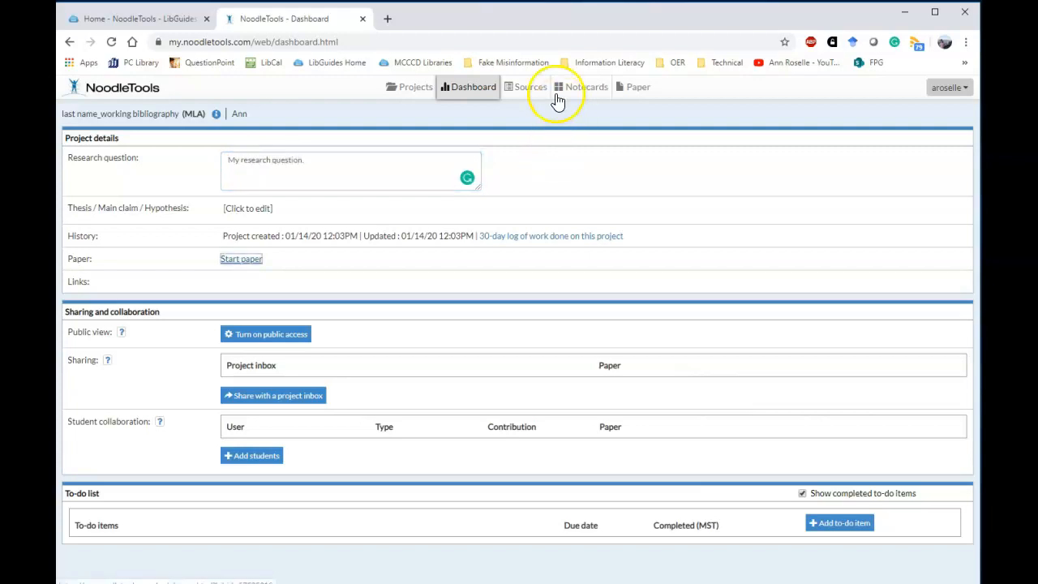
{"action": "left_click", "coordinate": [528, 93]}
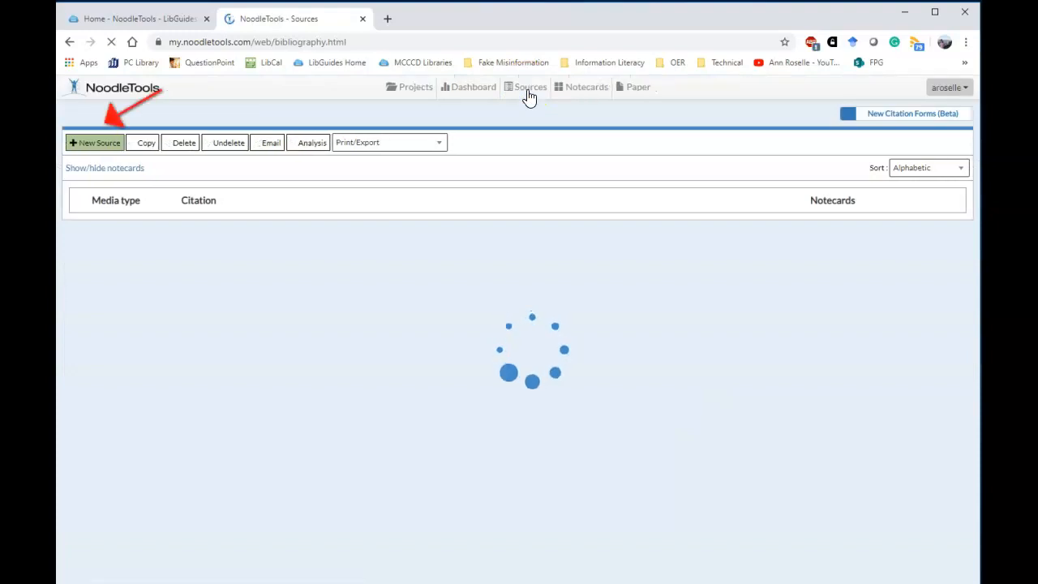
- Start a new citation for a journal article found in a database
{"action": "left_click", "coordinate": [105, 145]}
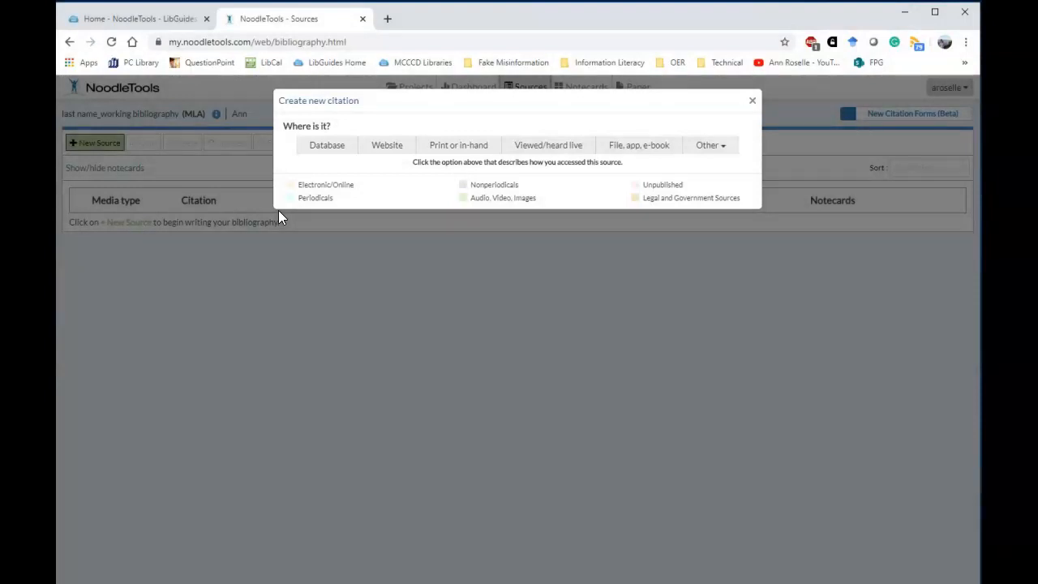
{"action": "left_click", "coordinate": [331, 154]}
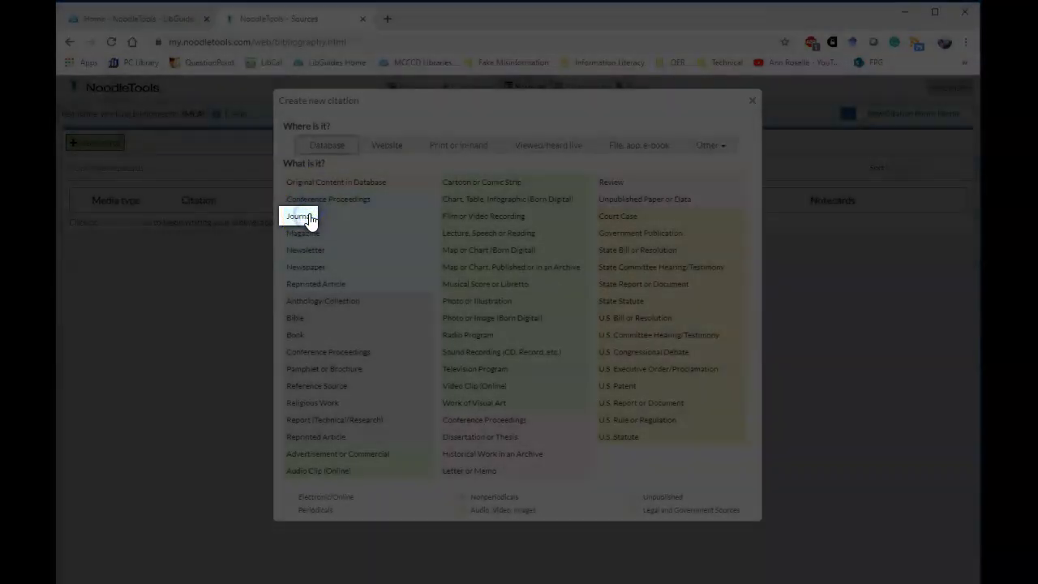
{"action": "left_click", "coordinate": [310, 218]}
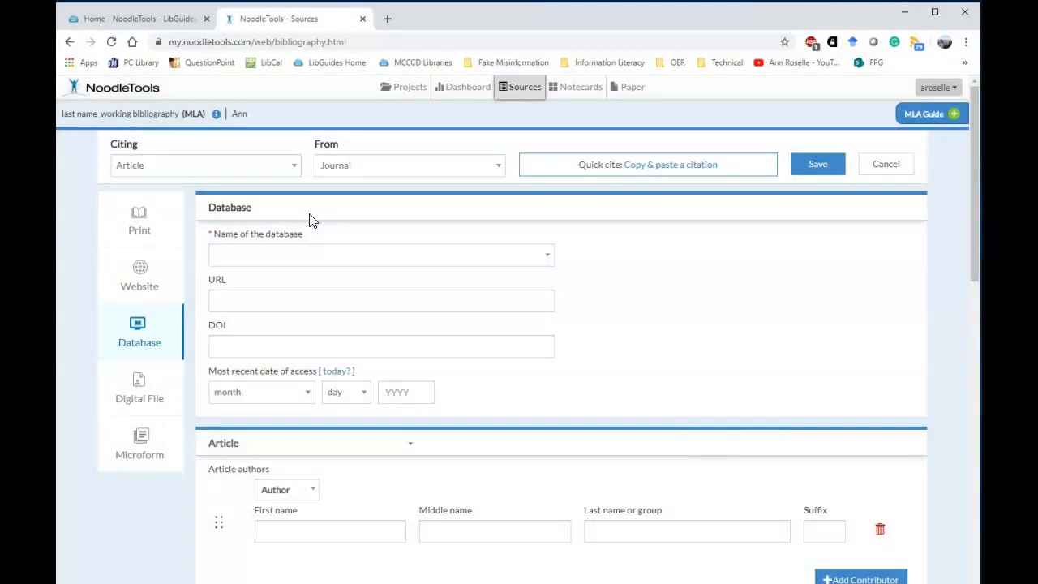
{"action": "left_click", "coordinate": [687, 165]}
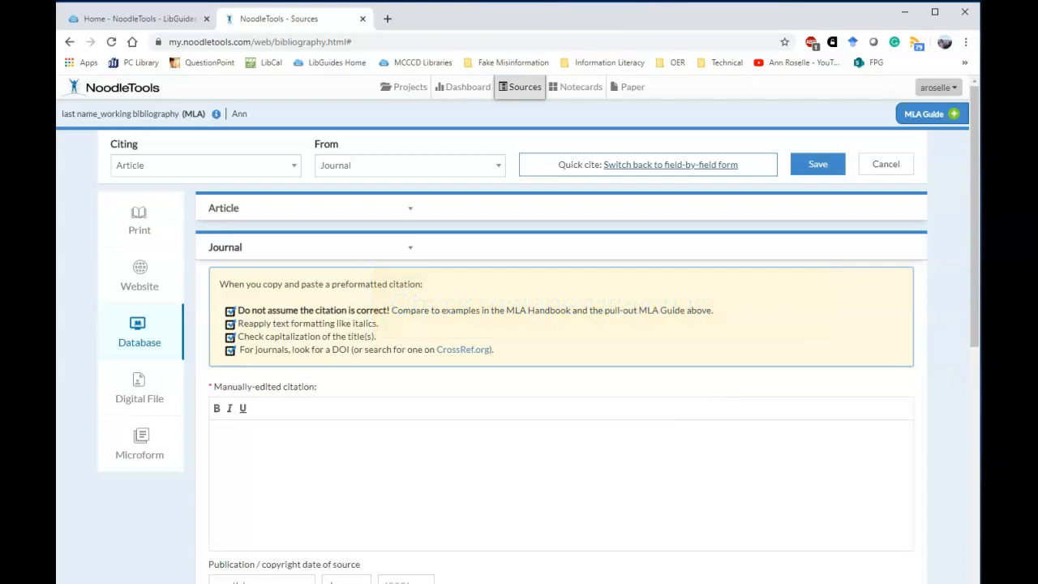
{"action": "left_click", "coordinate": [683, 168]}
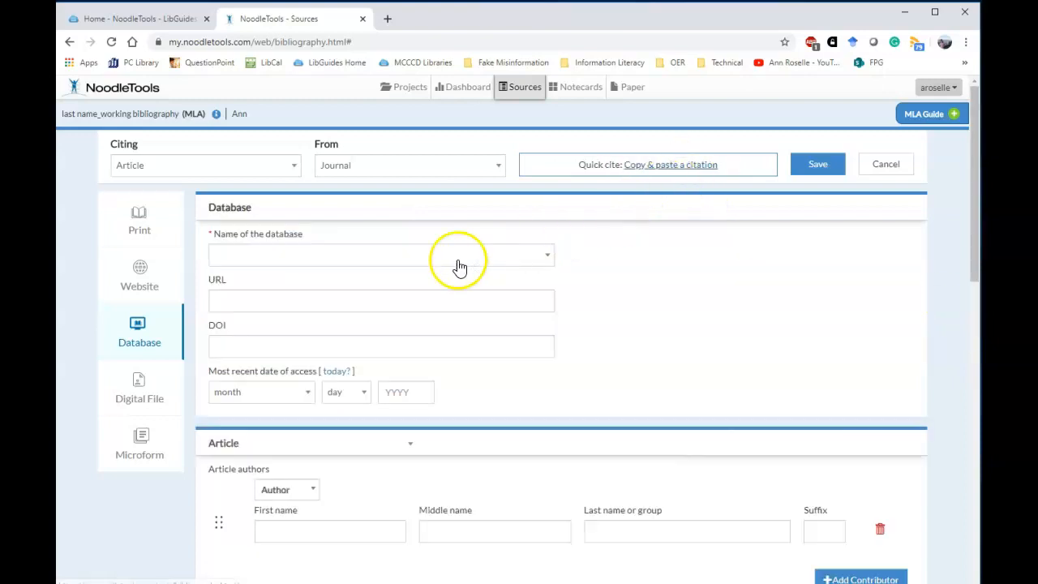
- Look over the database list, URL and DOI fields, and the database-name help
{"action": "left_click", "coordinate": [229, 255]}
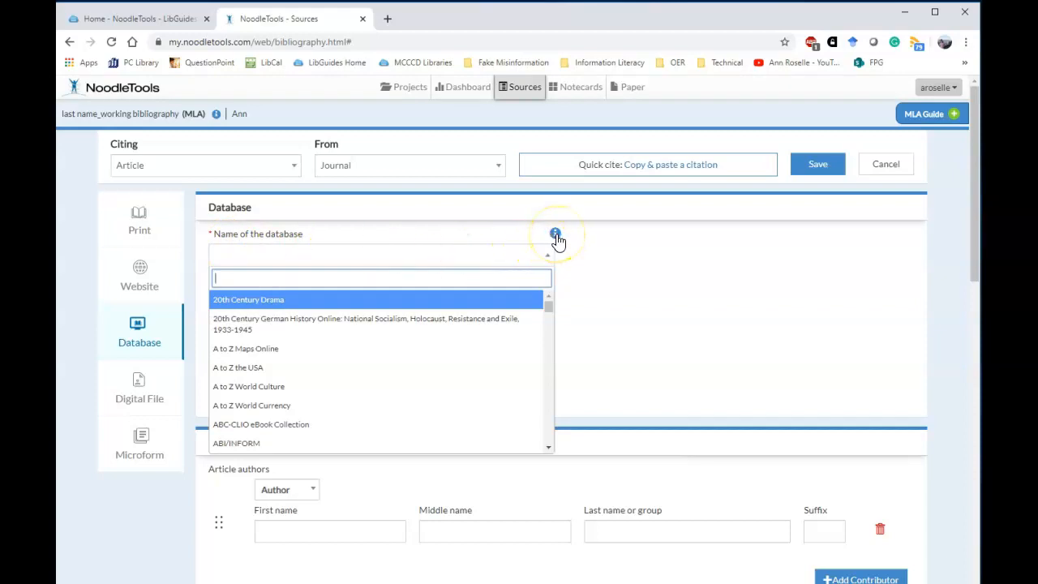
{"action": "left_click", "coordinate": [597, 252]}
{"action": "left_click", "coordinate": [329, 298]}
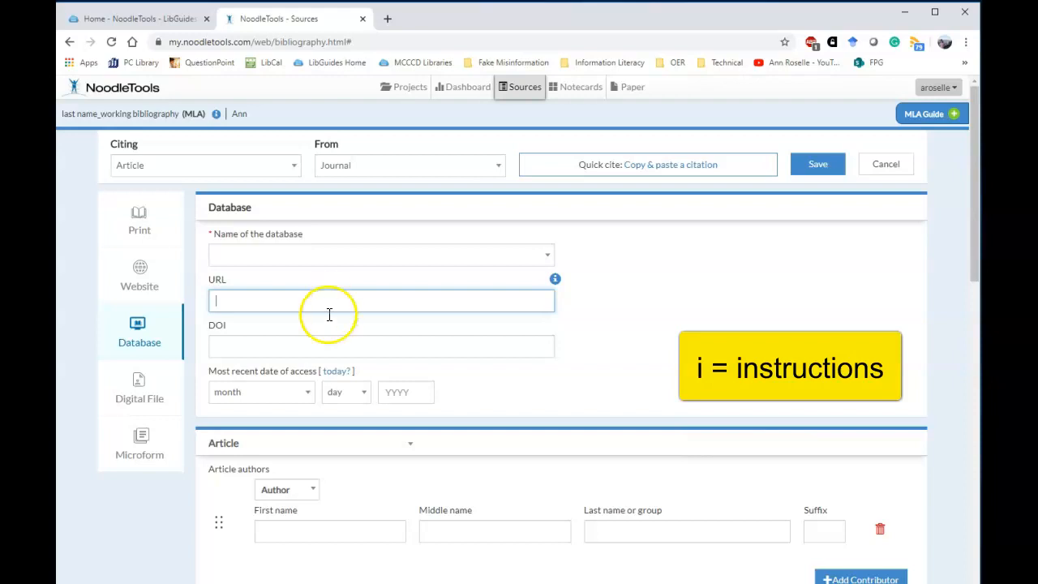
{"action": "left_click", "coordinate": [314, 339]}
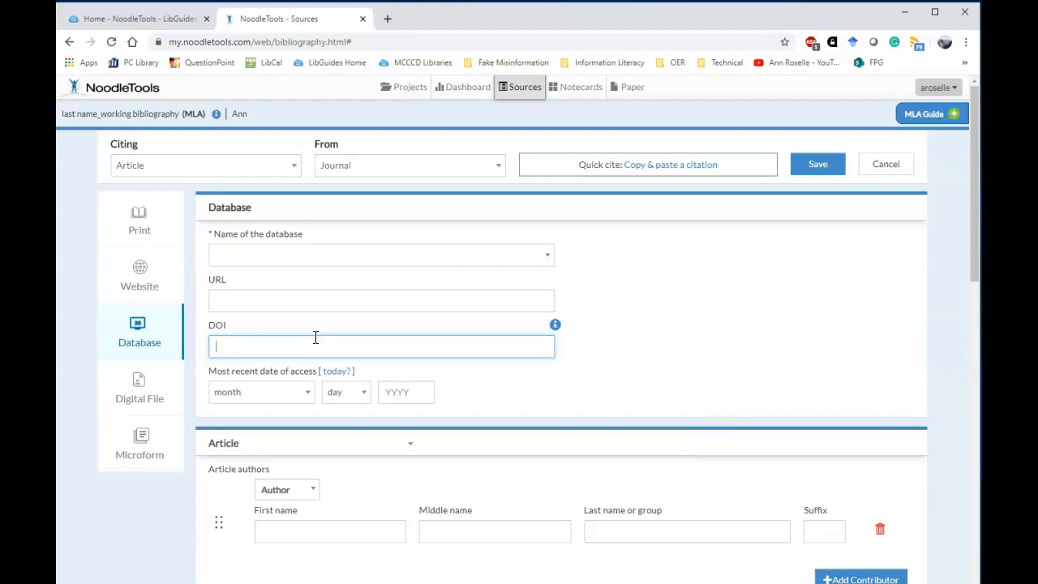
{"action": "left_click", "coordinate": [652, 350]}
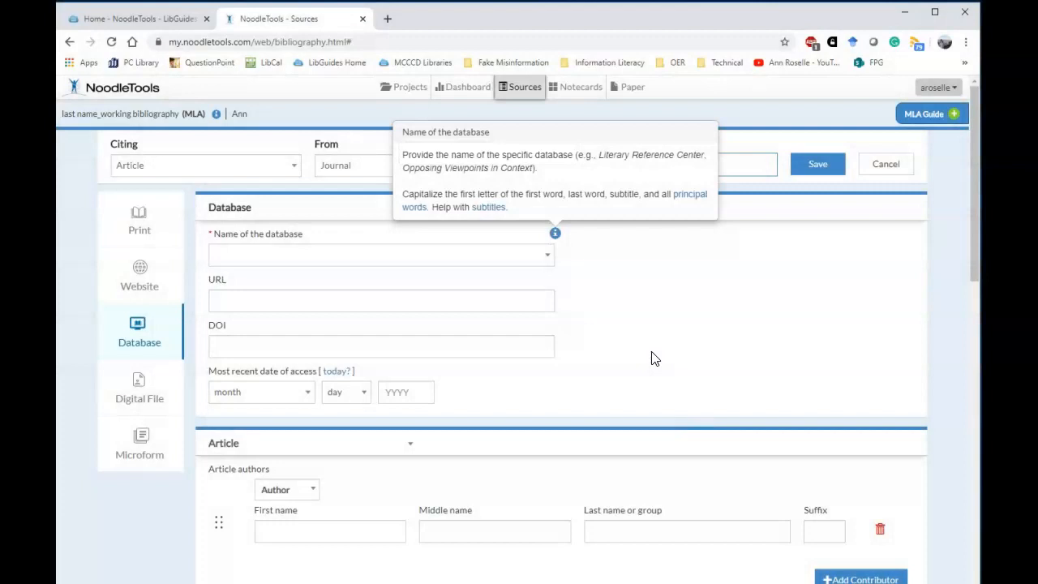
- Choose Academic Search Premier as the database name and view the URL help
{"action": "left_click", "coordinate": [446, 258]}
{"action": "type", "text": "Aca"}
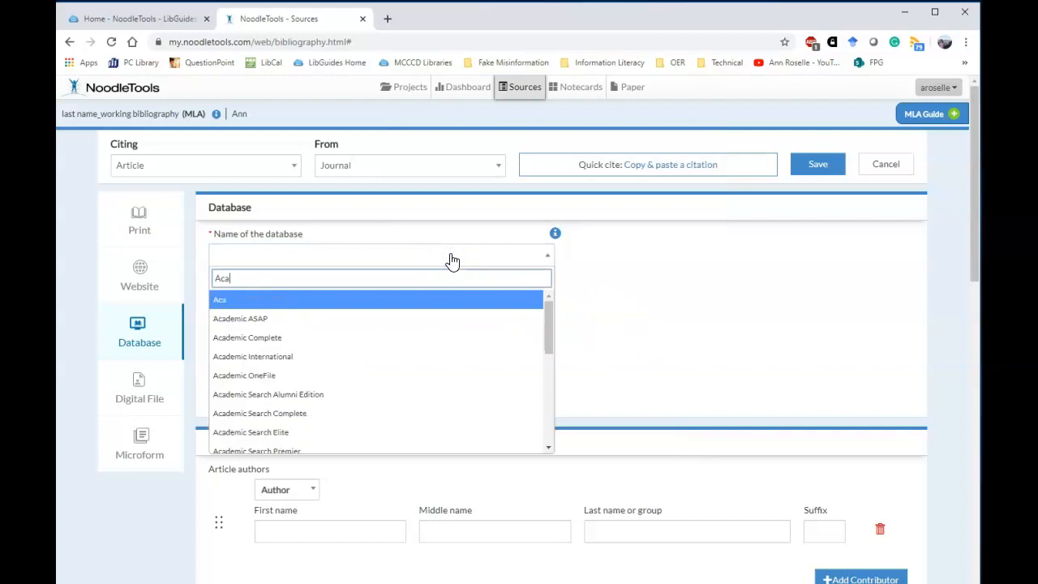
{"action": "type", "text": "demic Search Pre"}
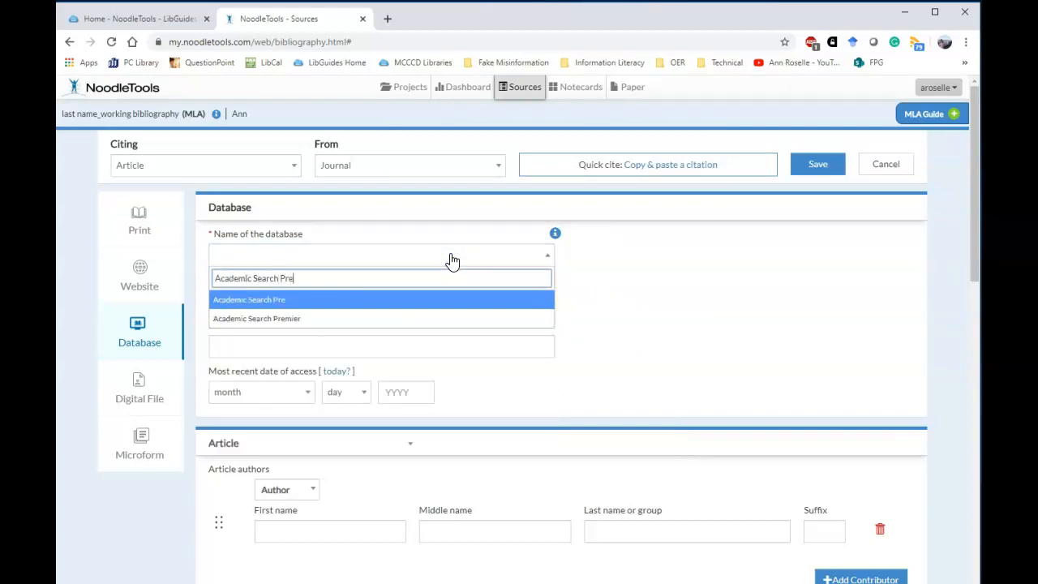
{"action": "left_click", "coordinate": [295, 321]}
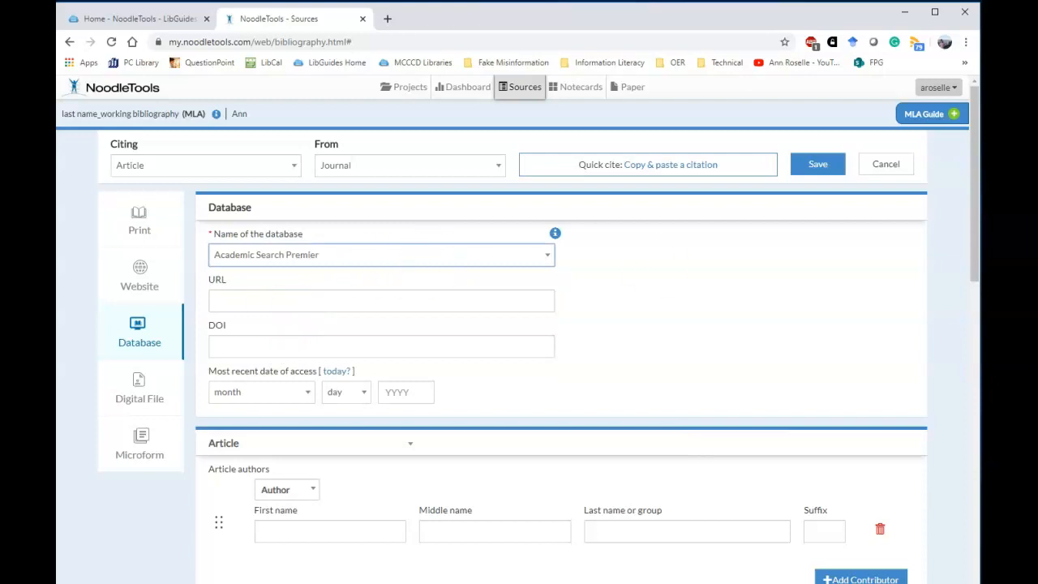
{"action": "left_click", "coordinate": [324, 302]}
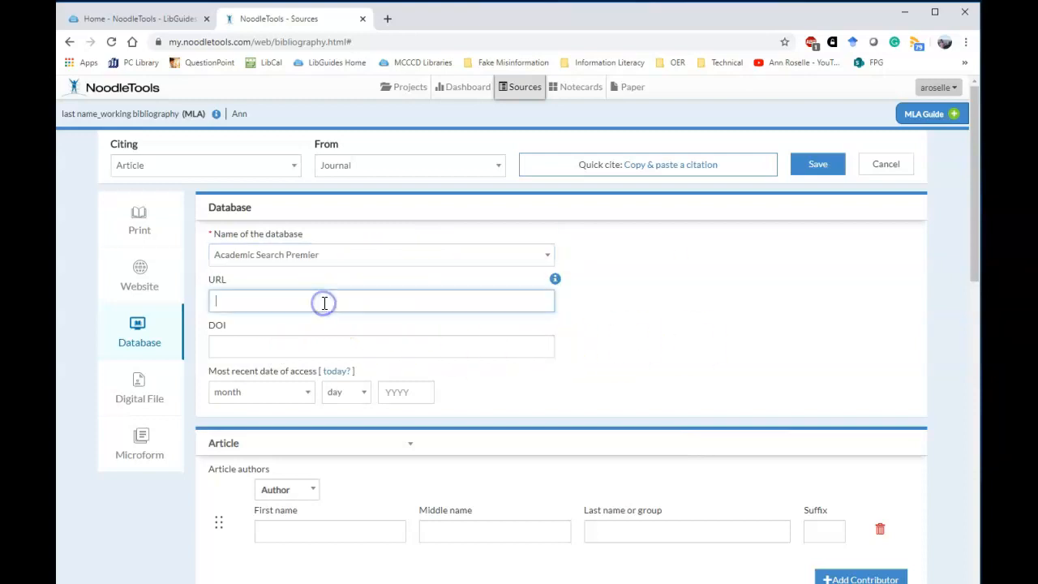
{"action": "left_click", "coordinate": [556, 281]}
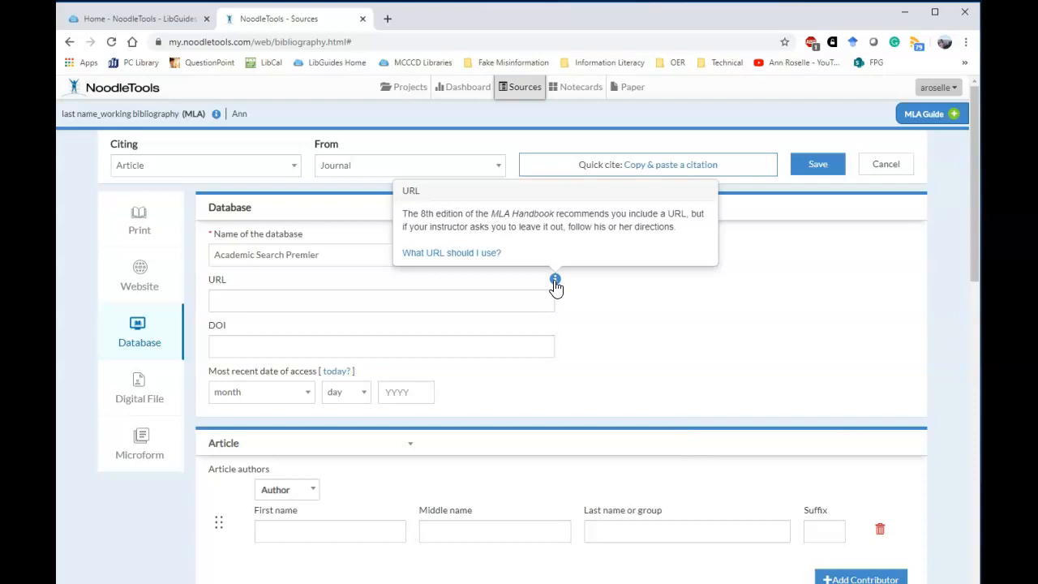
- Enter search.ebscohost.com as the URL, then review the DOI and access-date help
{"action": "left_click", "coordinate": [251, 300]}
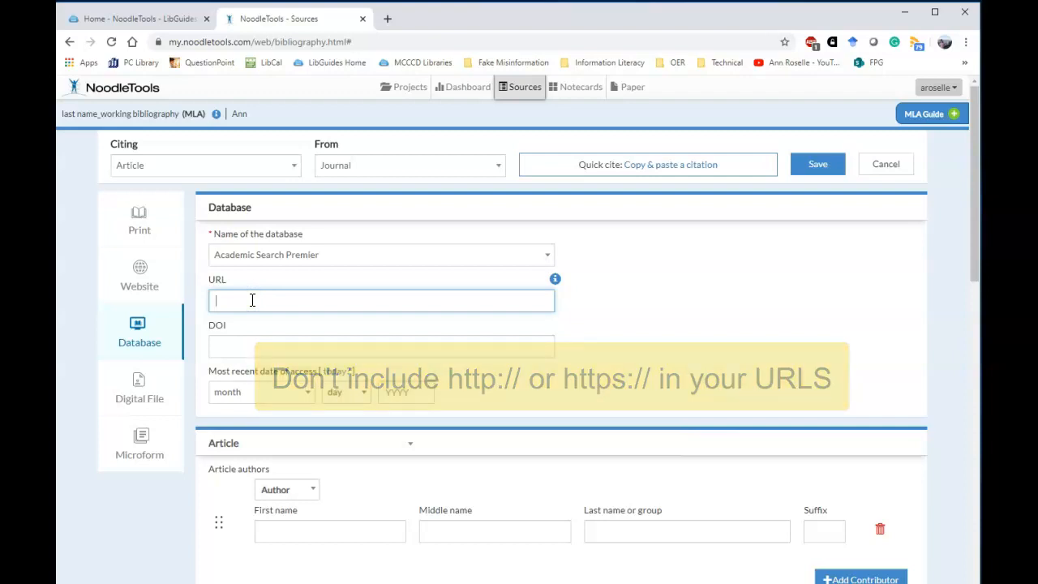
{"action": "type", "text": "search."}
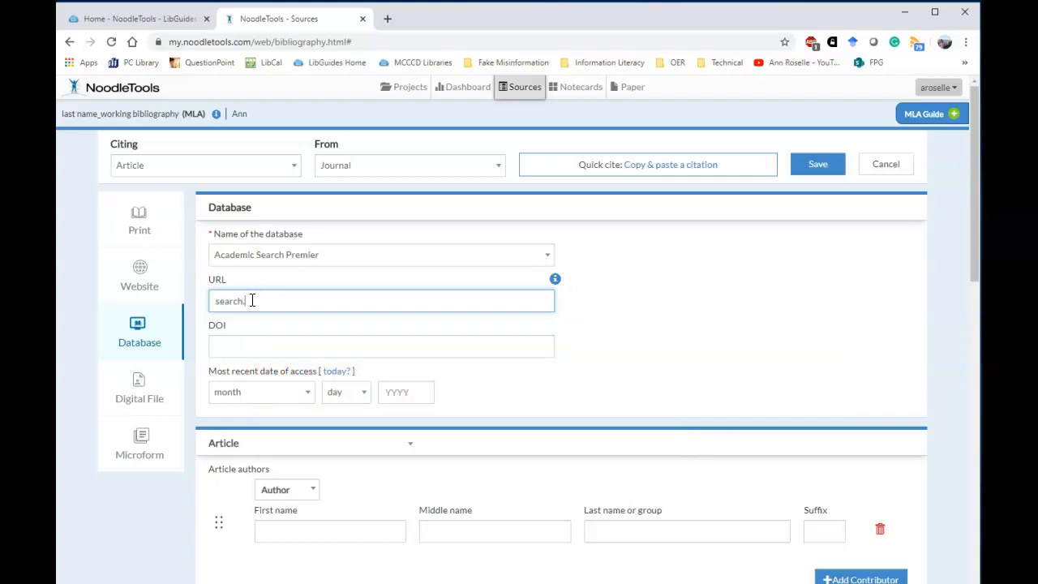
{"action": "type", "text": "ebscohost.com"}
{"action": "left_click", "coordinate": [504, 346]}
{"action": "left_click", "coordinate": [556, 325]}
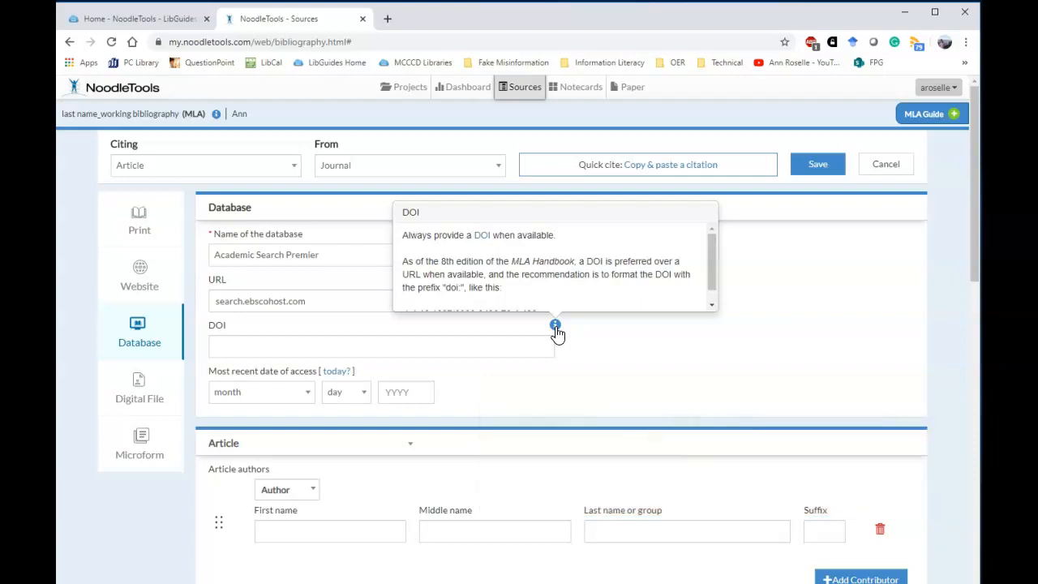
{"action": "left_click", "coordinate": [495, 350]}
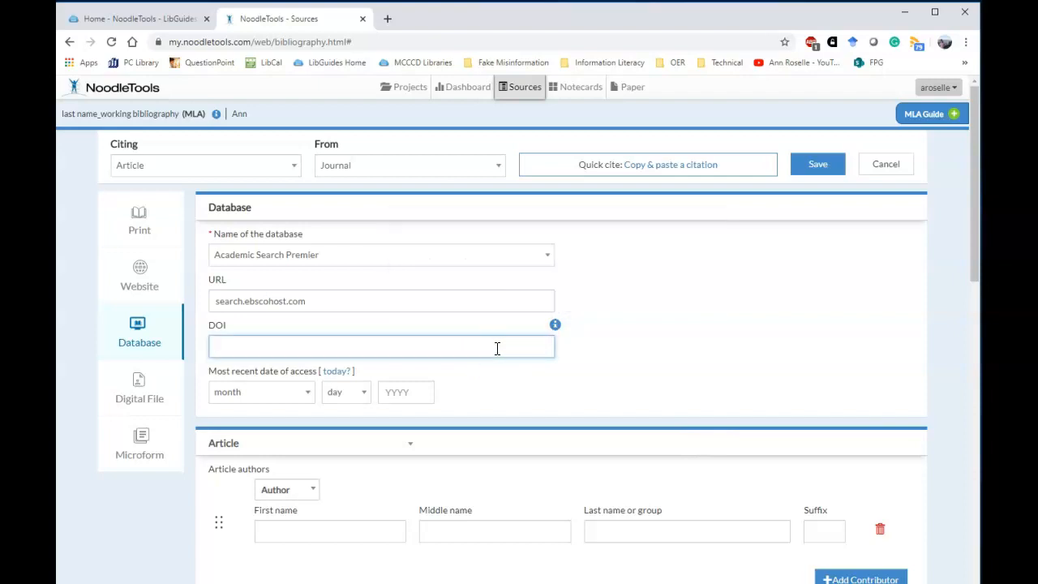
{"action": "scroll", "coordinate": [497, 348], "scroll_direction": "down", "scroll_amount": 2}
{"action": "left_click", "coordinate": [434, 245]}
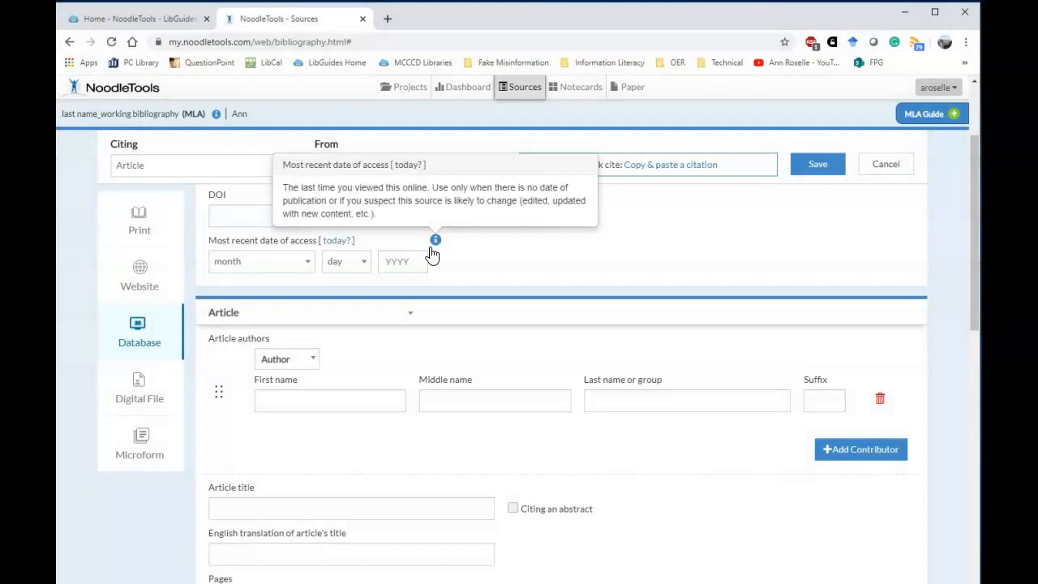
- Enter the first author's first and last name
{"action": "left_click", "coordinate": [354, 401]}
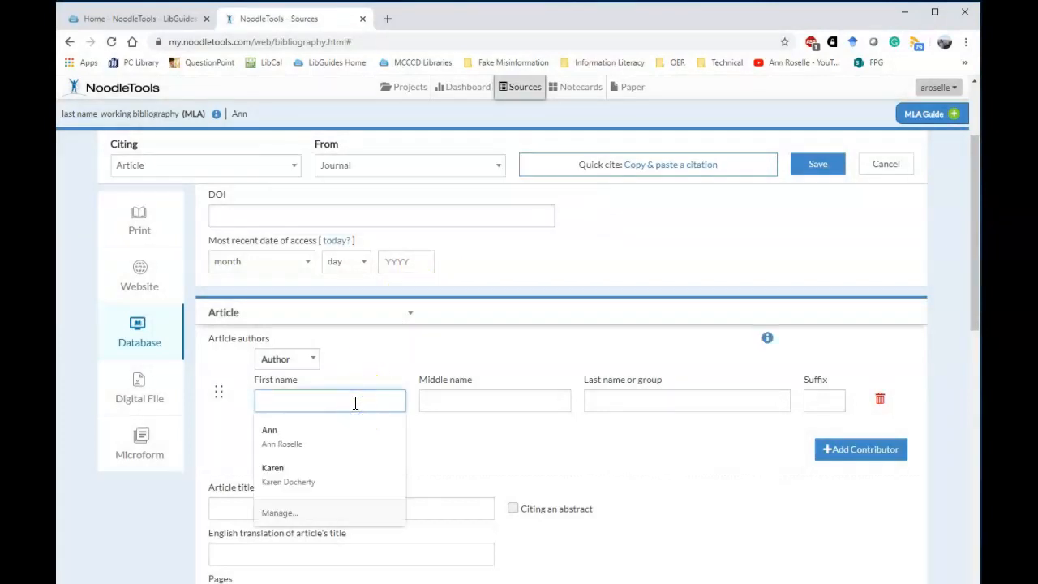
{"action": "type", "text": "Kimberly"}
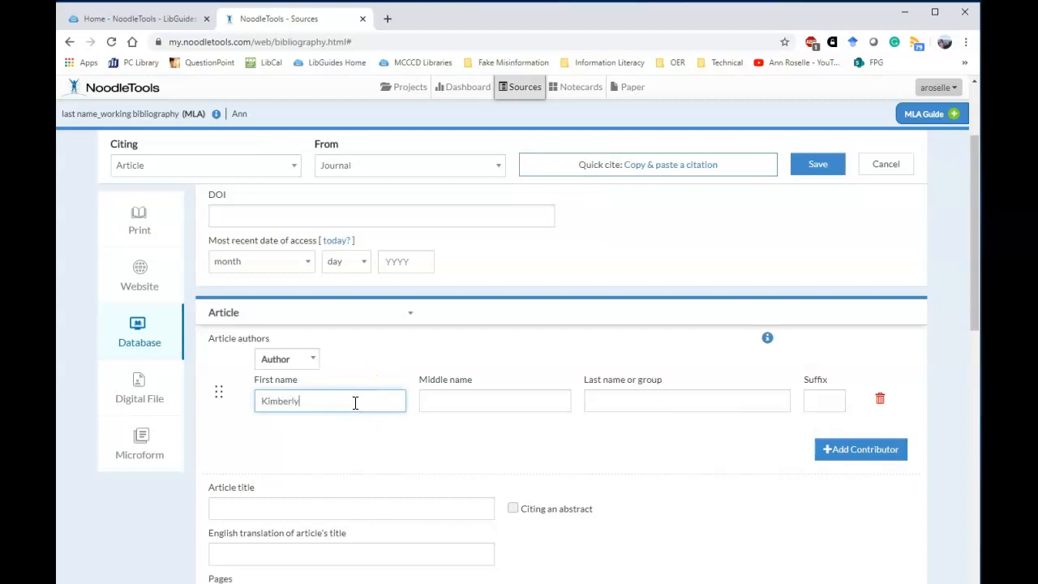
{"action": "key", "text": "Tab"}
{"action": "key", "text": "Tab"}
{"action": "type", "text": "Ríos"}
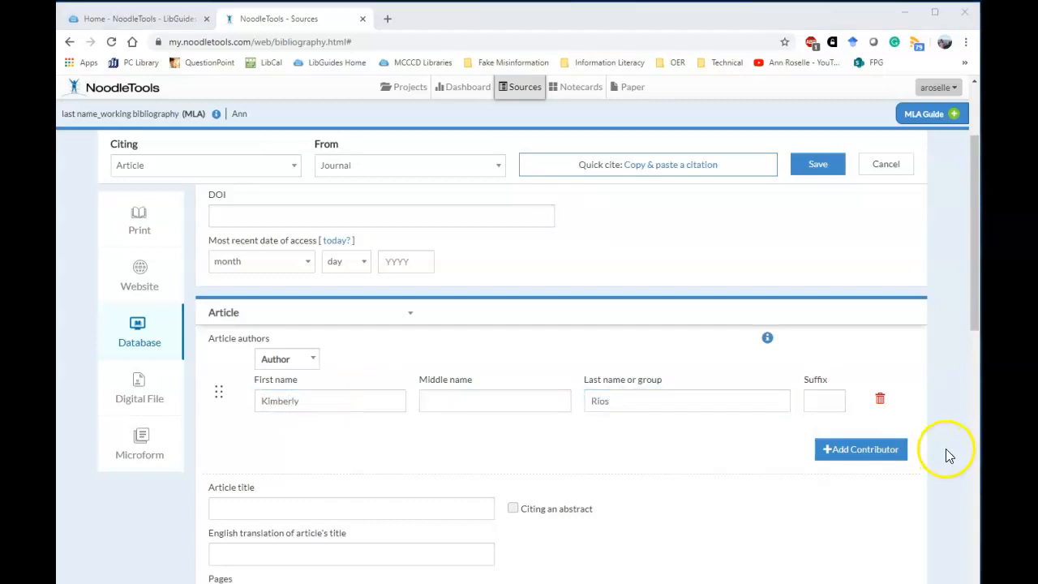
- Add a second author with first name, middle initial and last name
{"action": "left_click", "coordinate": [858, 454]}
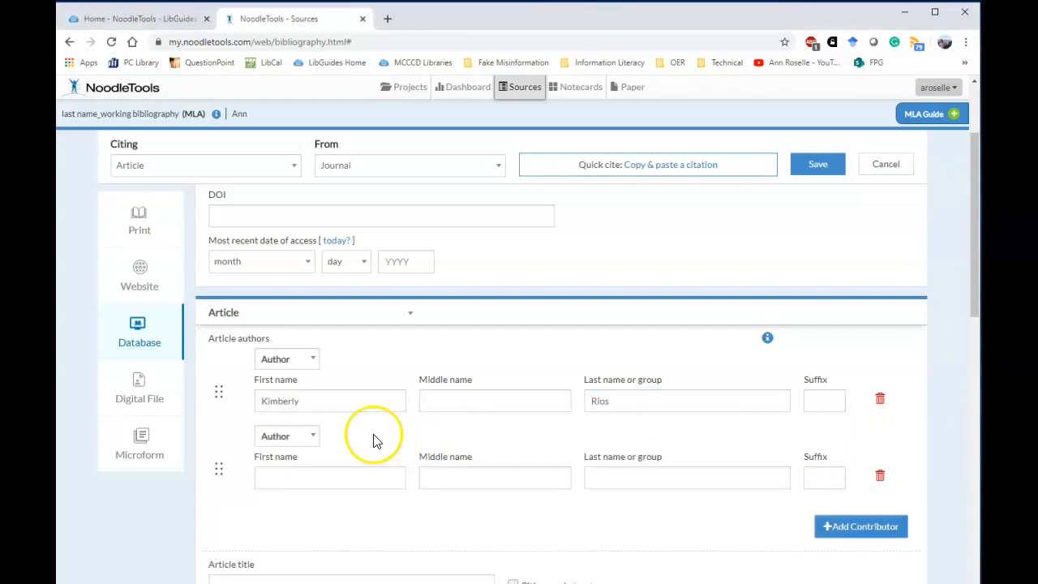
{"action": "left_click", "coordinate": [311, 477]}
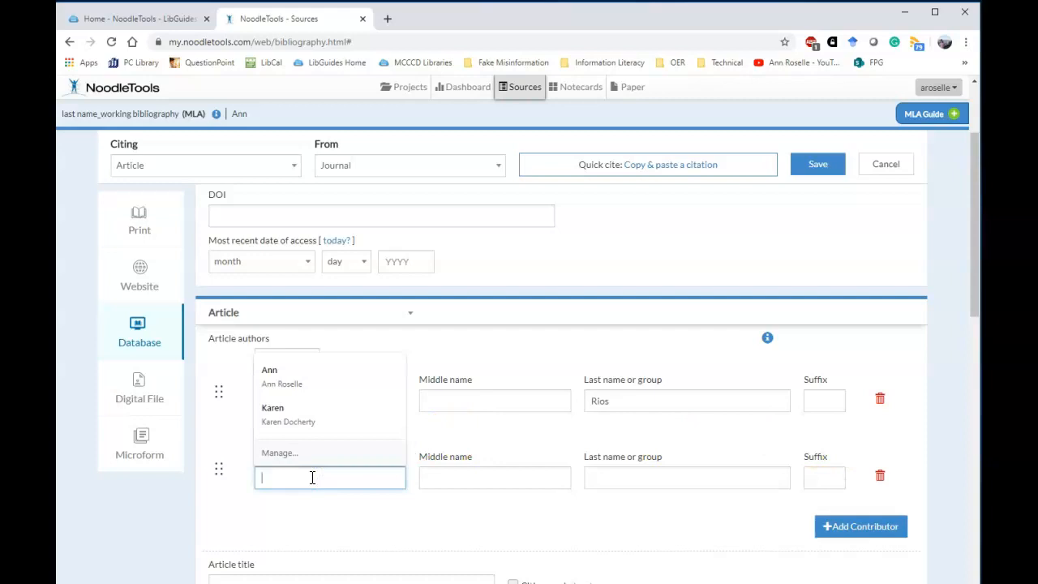
{"action": "type", "text": "Ashley"}
{"action": "key", "text": "Tab"}
{"action": "type", "text": "N"}
{"action": "key", "text": "Tab"}
{"action": "type", "text": "Wynn"}
{"action": "scroll", "coordinate": [311, 478], "scroll_direction": "down", "scroll_amount": 3}
{"action": "left_click", "coordinate": [249, 327]}
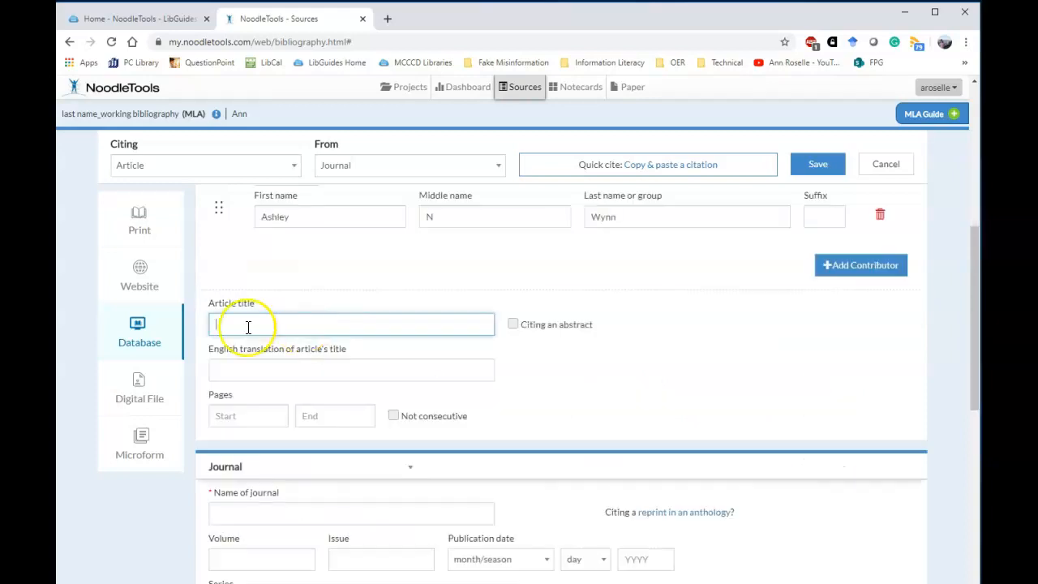
- Enter the article title 'Engaging with Diversity', capitalizing the D
{"action": "type", "text": "Engaging with d"}
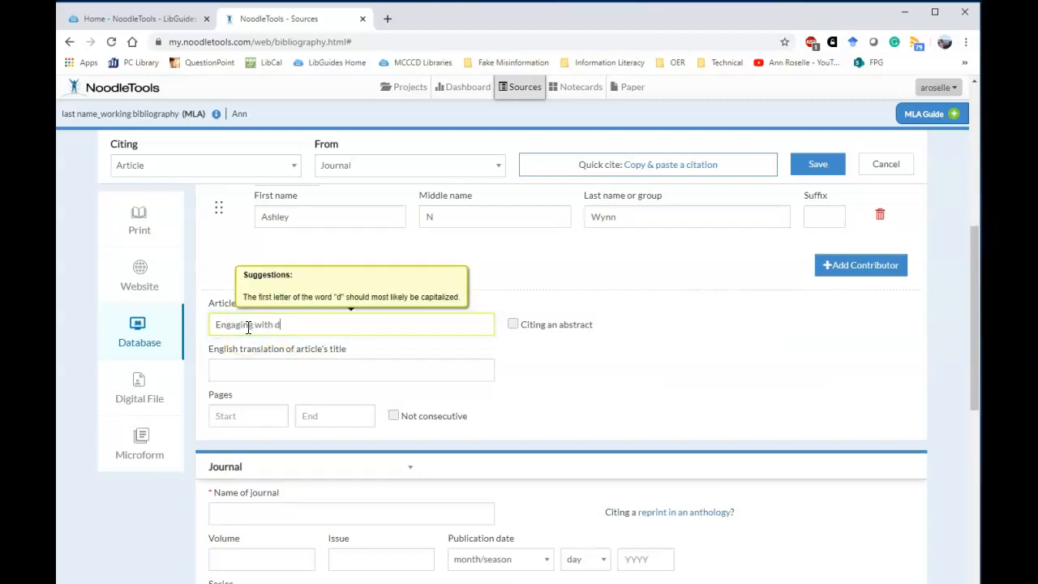
{"action": "type", "text": "iversity"}
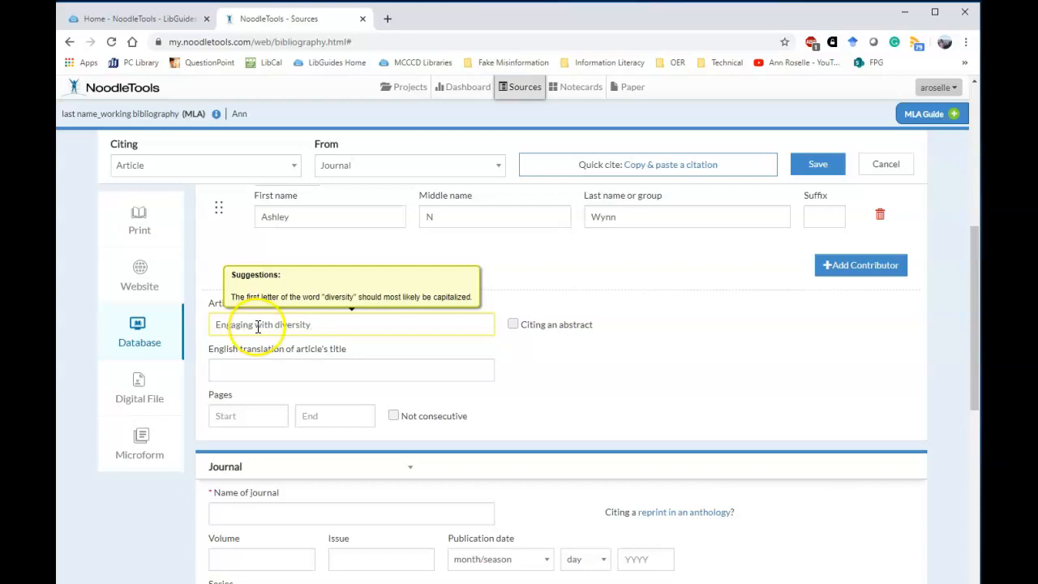
{"action": "left_click", "coordinate": [278, 326]}
{"action": "key", "text": "Delete"}
{"action": "type", "text": "D"}
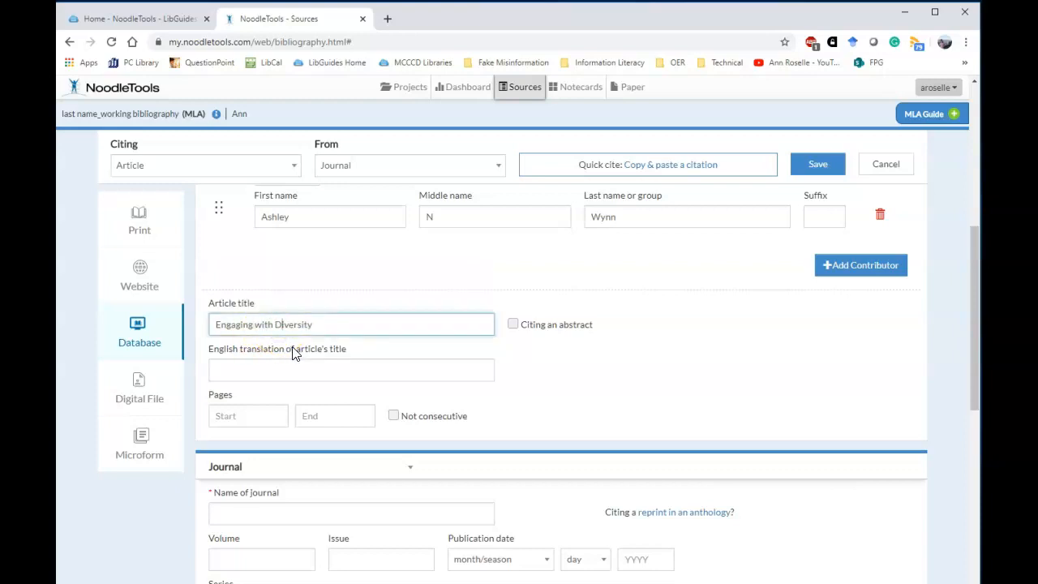
- Set the article's page range to 43–54
{"action": "scroll", "coordinate": [293, 352], "scroll_direction": "down", "scroll_amount": 2}
{"action": "left_click", "coordinate": [241, 286]}
{"action": "type", "text": "43"}
{"action": "left_click", "coordinate": [322, 284]}
{"action": "type", "text": "54"}
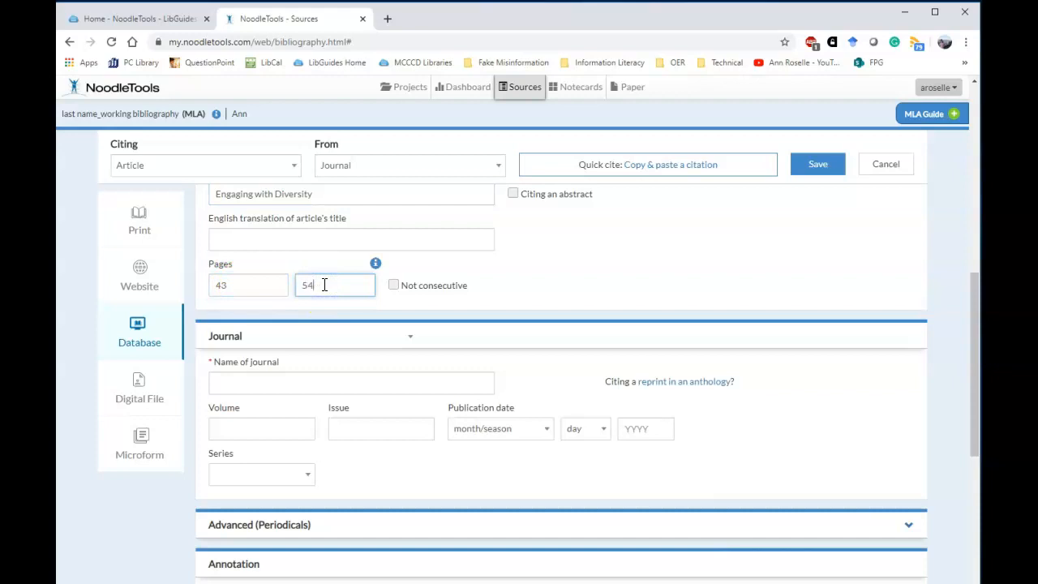
{"action": "scroll", "coordinate": [325, 285], "scroll_direction": "down", "scroll_amount": 1}
{"action": "scroll", "coordinate": [325, 285], "scroll_direction": "down", "scroll_amount": 2}
{"action": "left_click", "coordinate": [277, 257]}
- Enter the journal as European Journal of Social Psychology, volume 46, issue 7
{"action": "type", "text": "European Jou"}
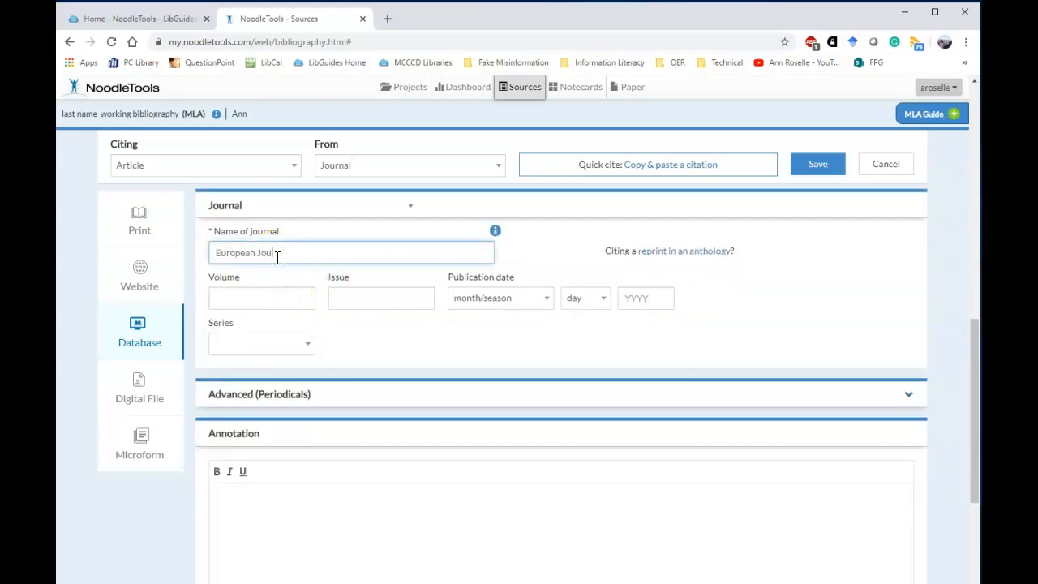
{"action": "type", "text": "rnal o"}
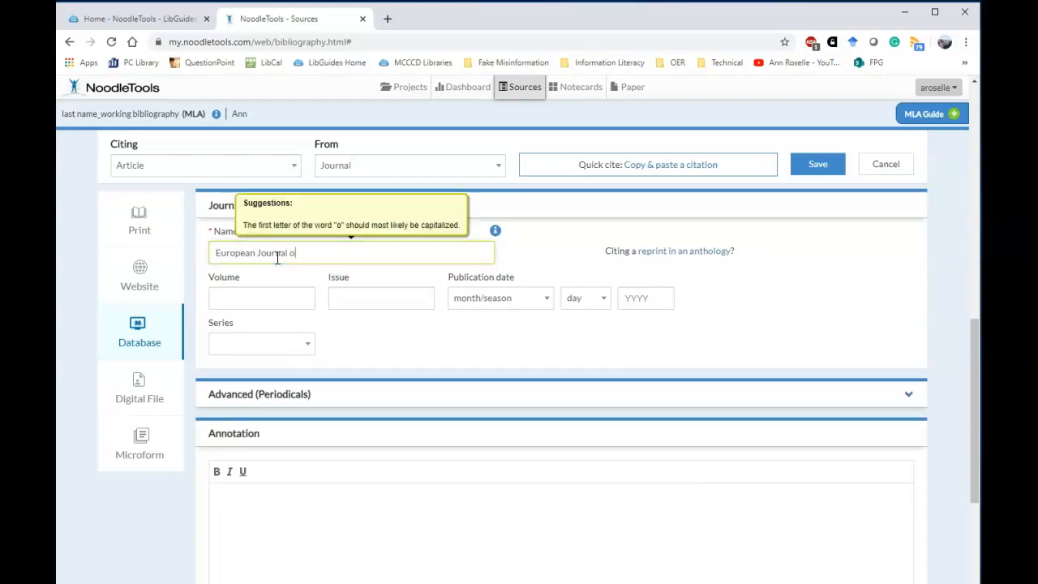
{"action": "type", "text": "f Social Psych"}
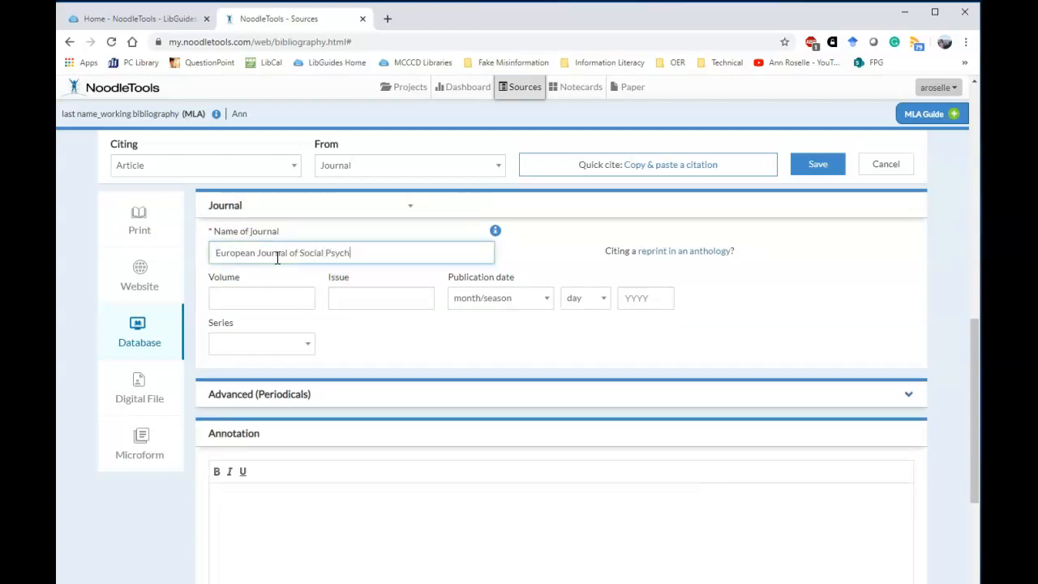
{"action": "type", "text": "ology"}
{"action": "key", "text": "Tab"}
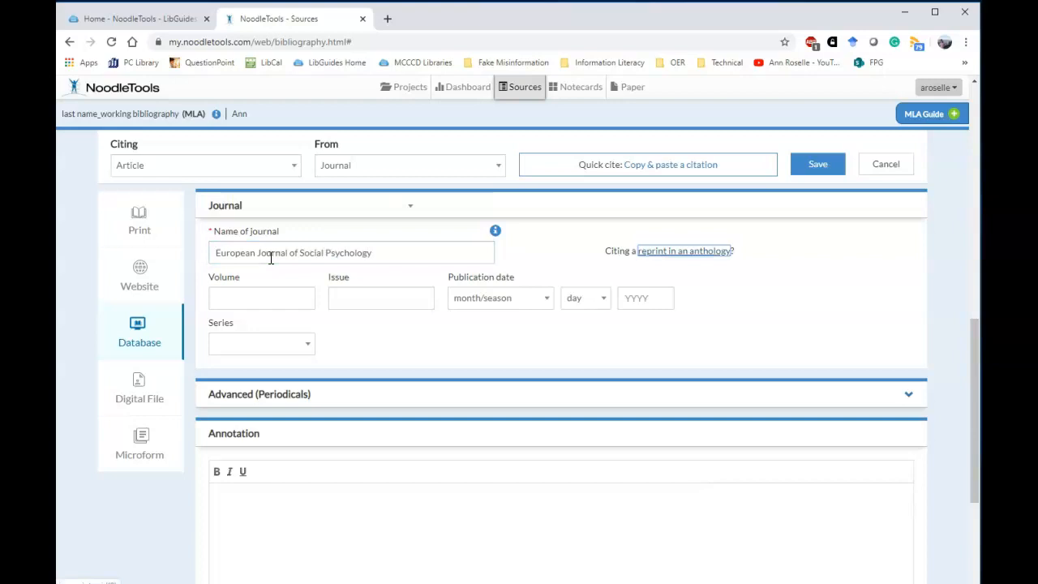
{"action": "left_click", "coordinate": [274, 291]}
{"action": "type", "text": "46"}
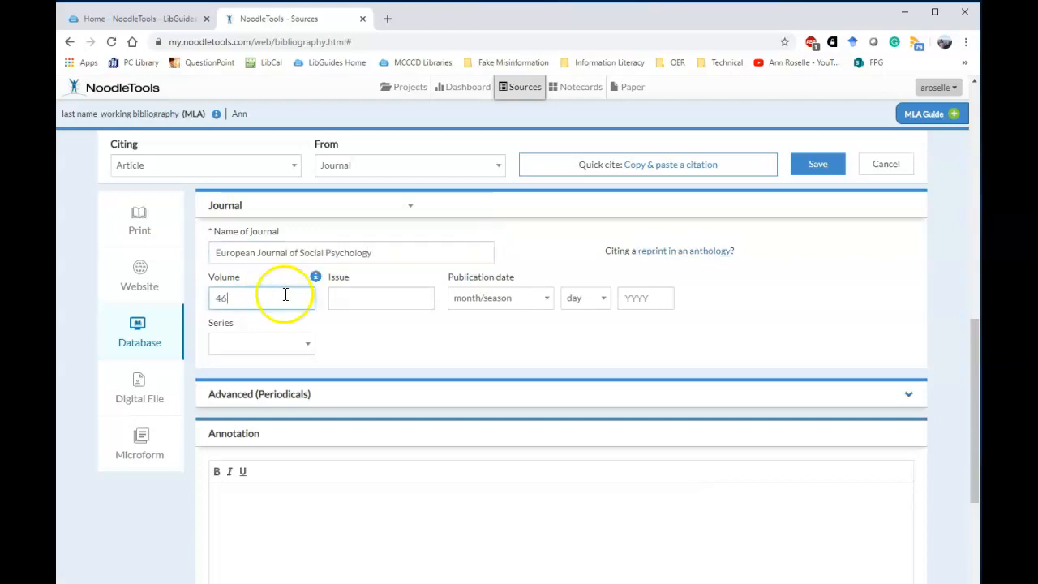
{"action": "left_click", "coordinate": [351, 300]}
{"action": "type", "text": "7"}
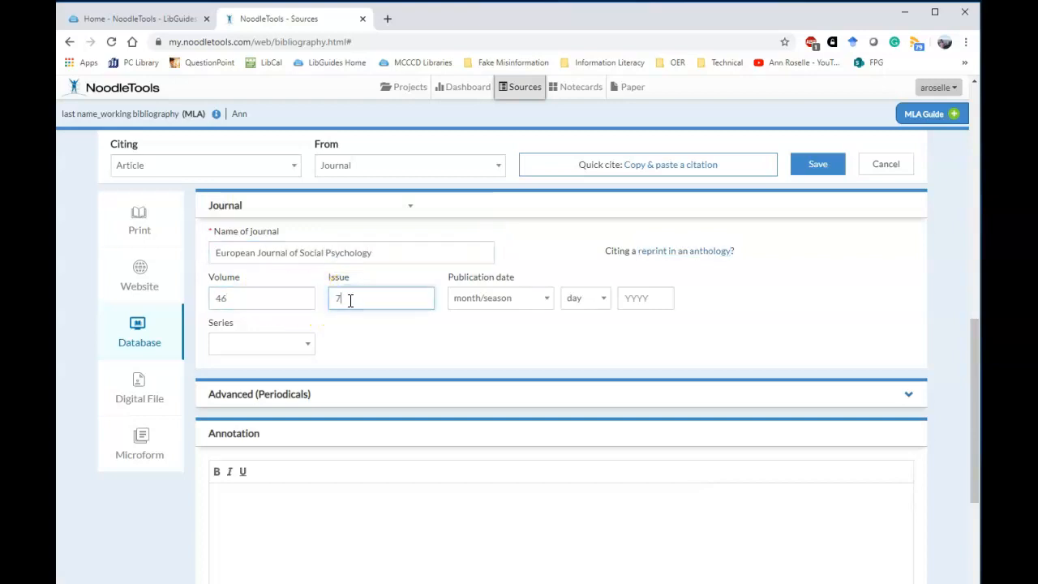
- Set the publication date to November 2018 and save the citation
{"action": "left_click", "coordinate": [477, 301]}
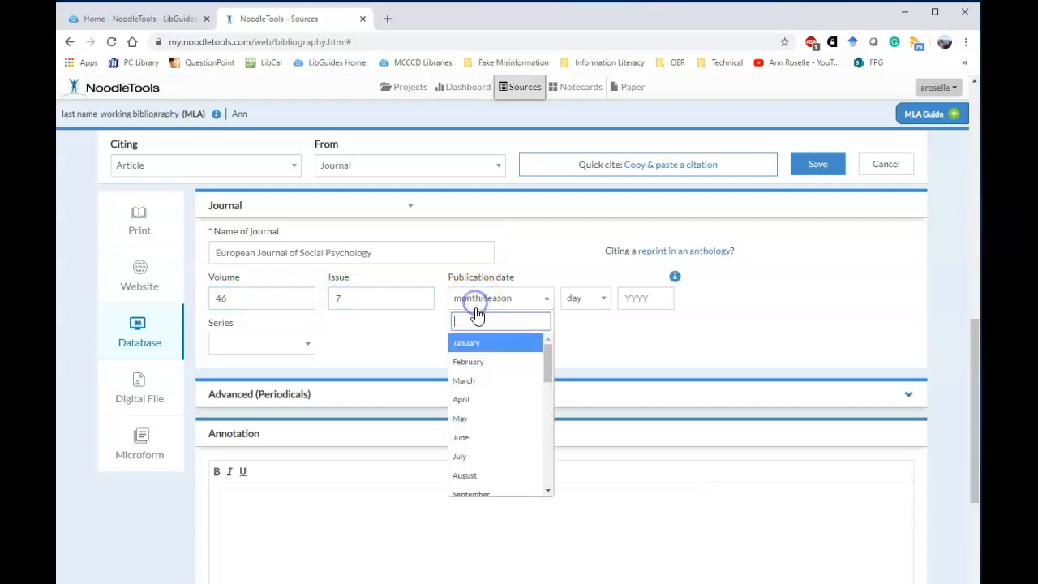
{"action": "scroll", "coordinate": [478, 455], "scroll_direction": "down", "scroll_amount": 1}
{"action": "left_click", "coordinate": [479, 468]}
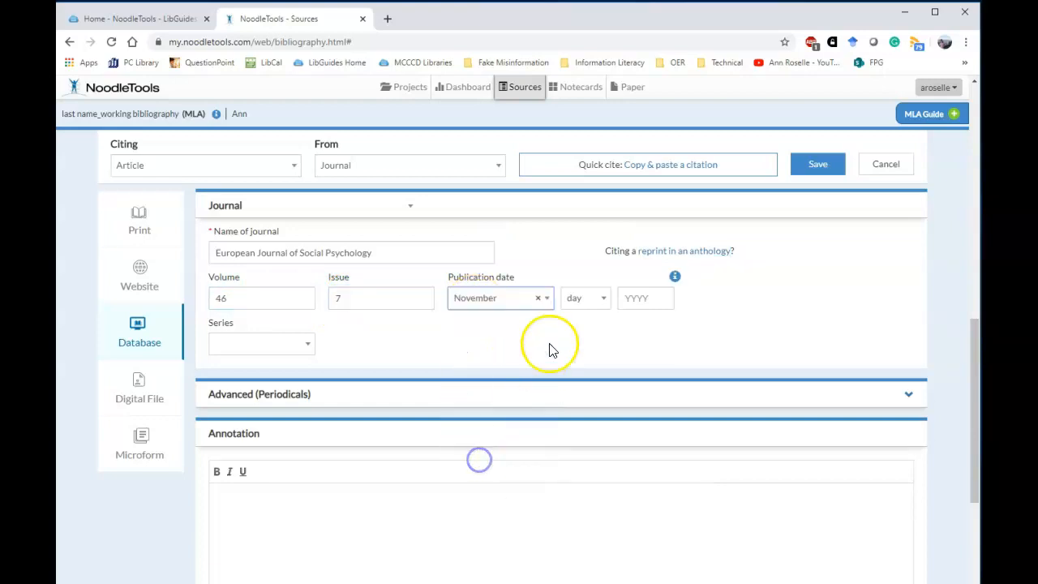
{"action": "left_click", "coordinate": [646, 290]}
{"action": "type", "text": "201"}
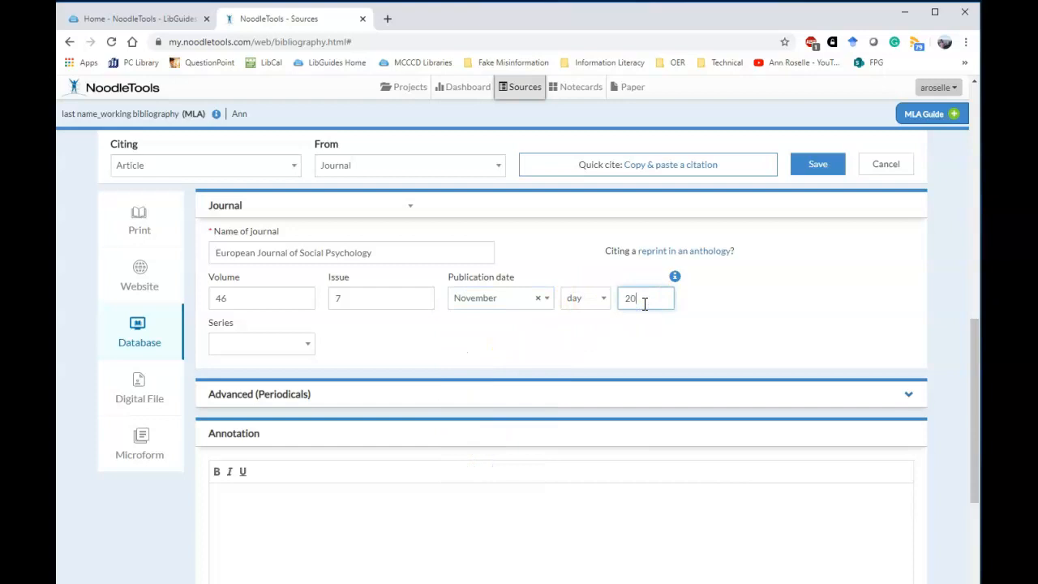
{"action": "type", "text": "8"}
{"action": "left_click", "coordinate": [822, 173]}
- Save the citation, dismiss the new-citation prompt, and open the project analysis
{"action": "left_click", "coordinate": [821, 171]}
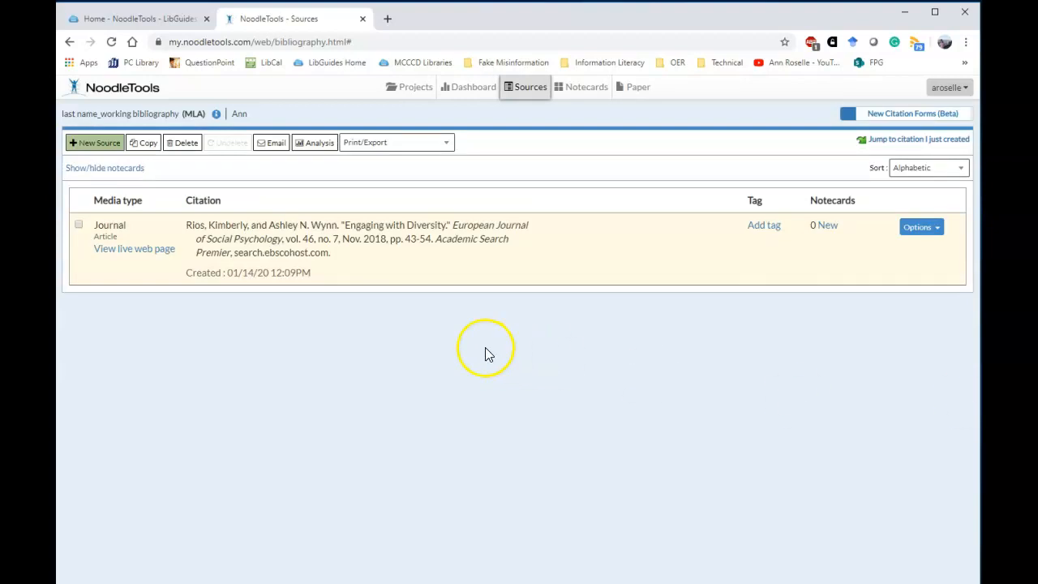
{"action": "left_click", "coordinate": [99, 146]}
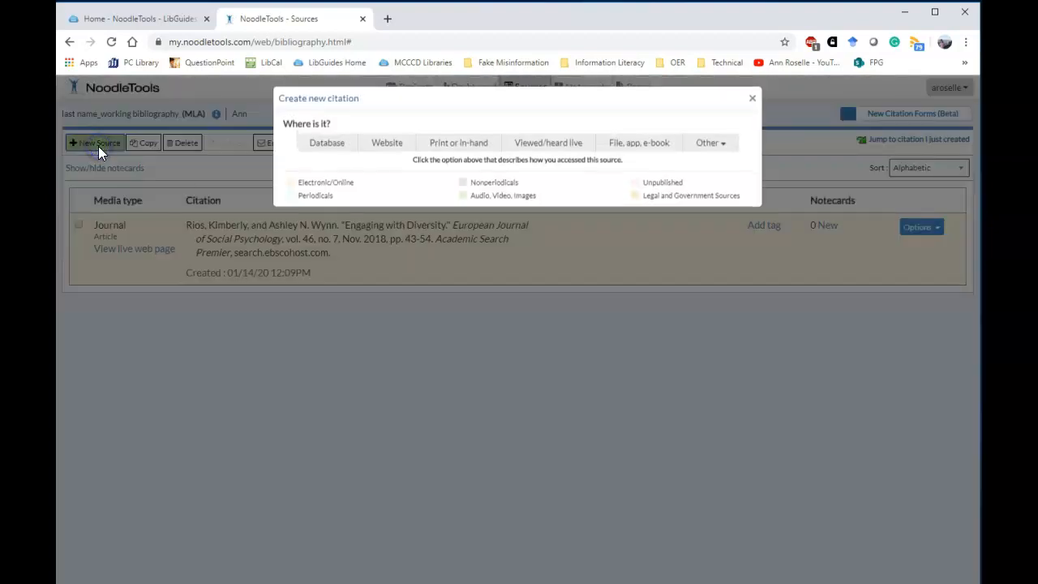
{"action": "left_click", "coordinate": [753, 100]}
{"action": "left_click", "coordinate": [317, 144]}
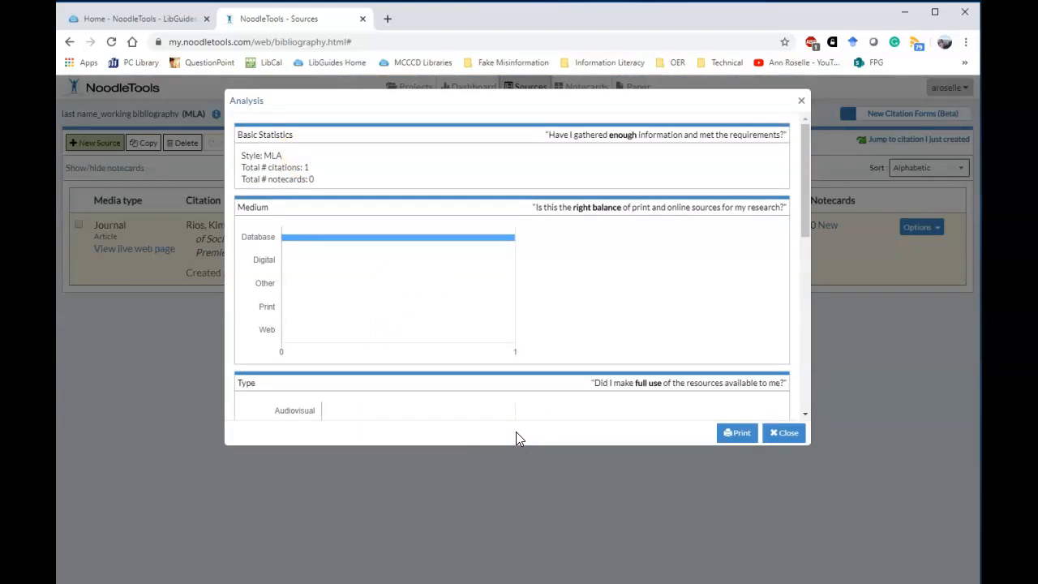
{"action": "scroll", "coordinate": [688, 255], "scroll_direction": "down", "scroll_amount": 1}
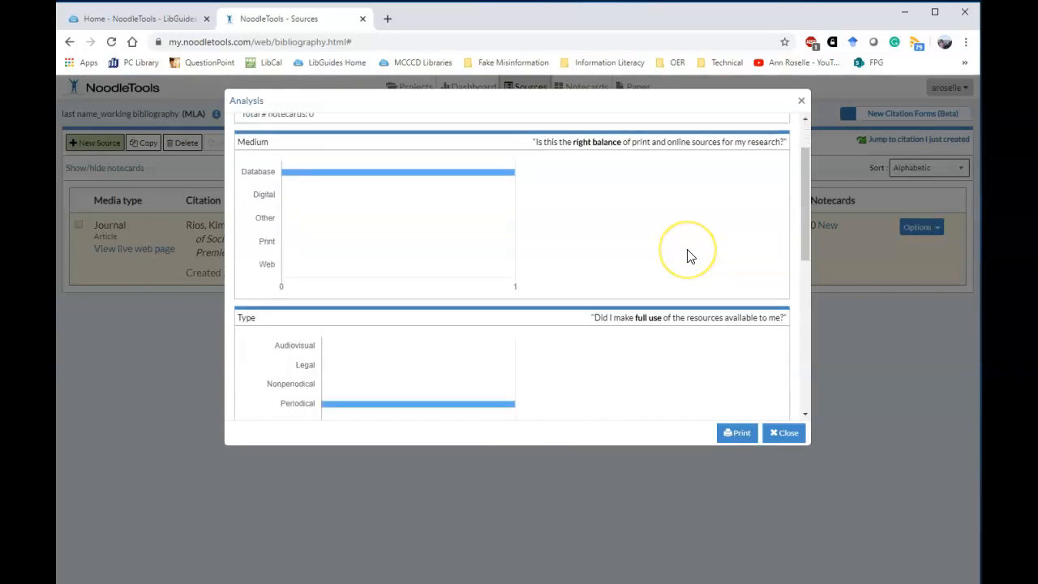
{"action": "scroll", "coordinate": [688, 257], "scroll_direction": "down", "scroll_amount": 5}
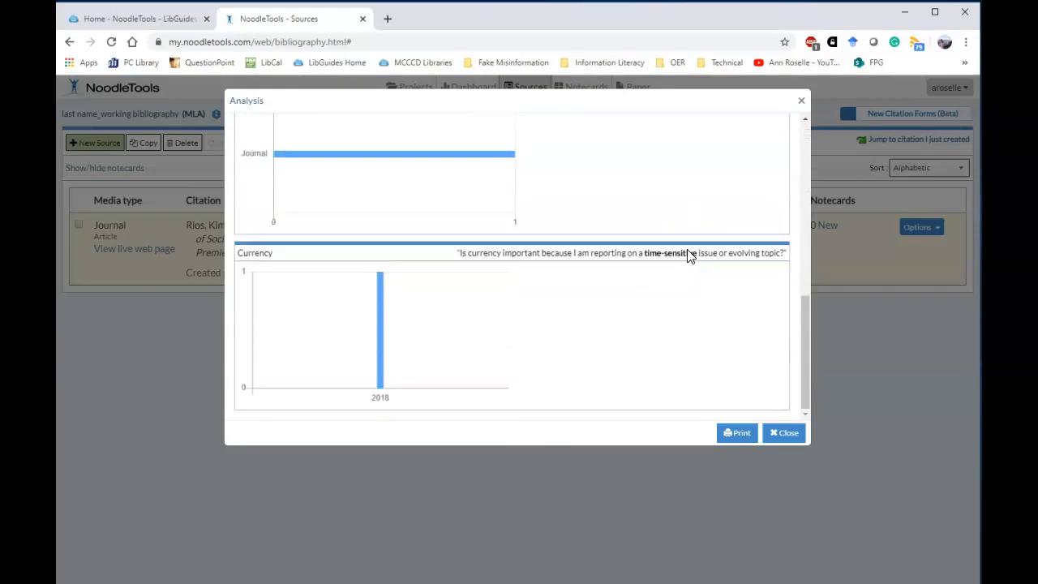
{"action": "left_click", "coordinate": [776, 433]}
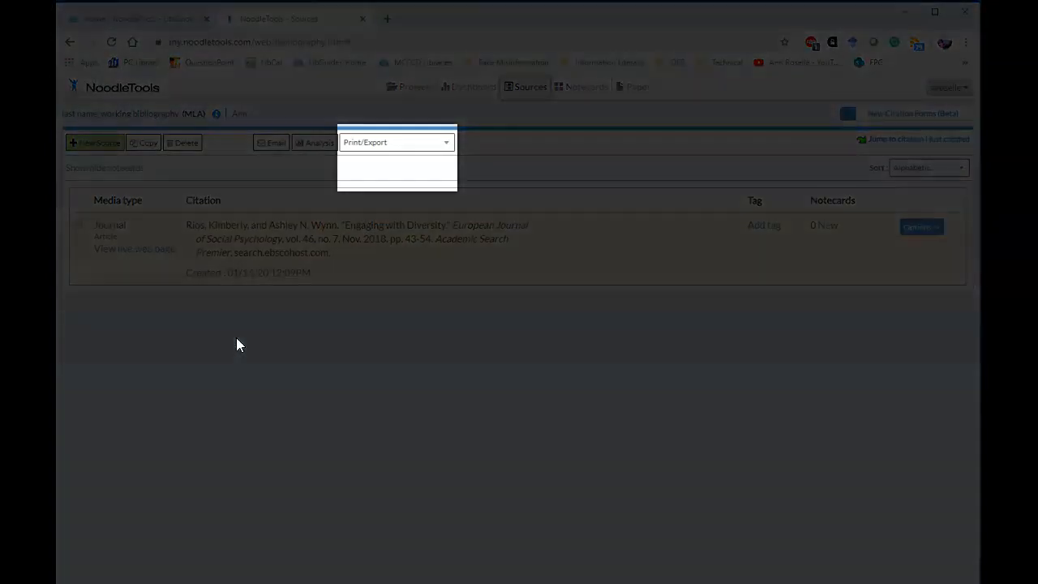
- Export the bibliography as a Word document and open the downloaded .docx Works Cited page
{"action": "left_click", "coordinate": [382, 146]}
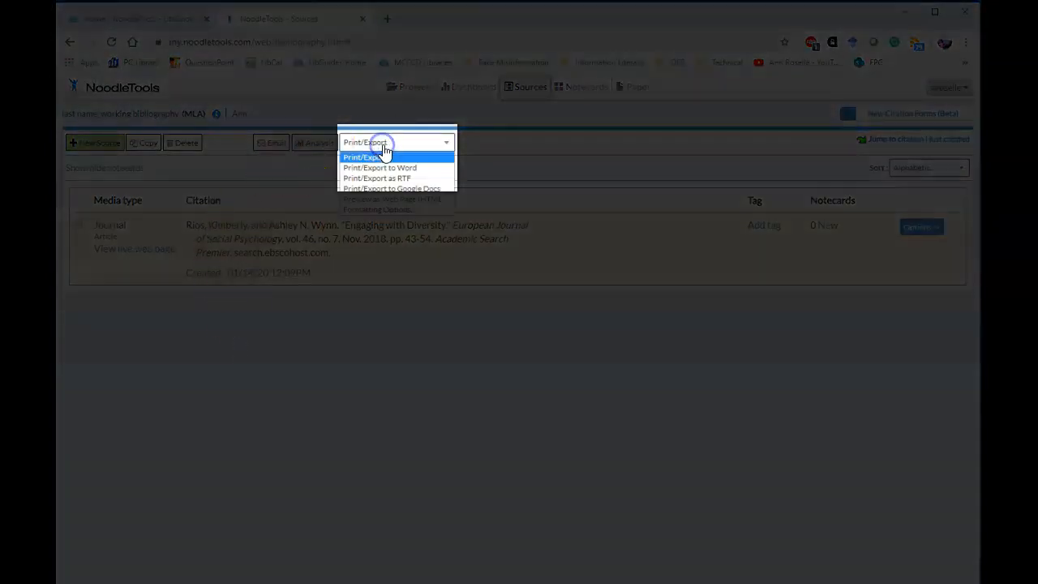
{"action": "left_click", "coordinate": [394, 167]}
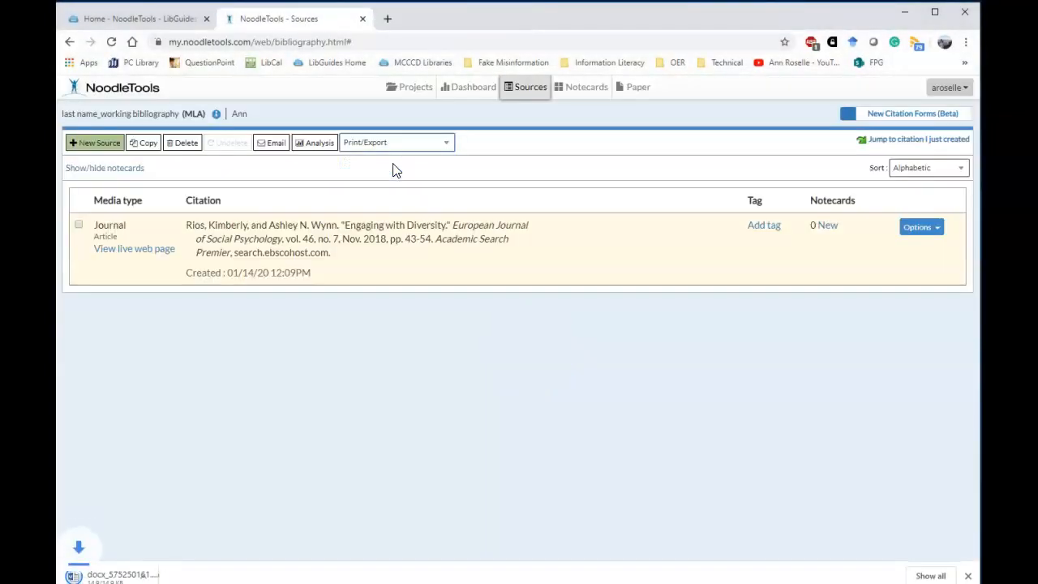
{"action": "left_click", "coordinate": [122, 575]}
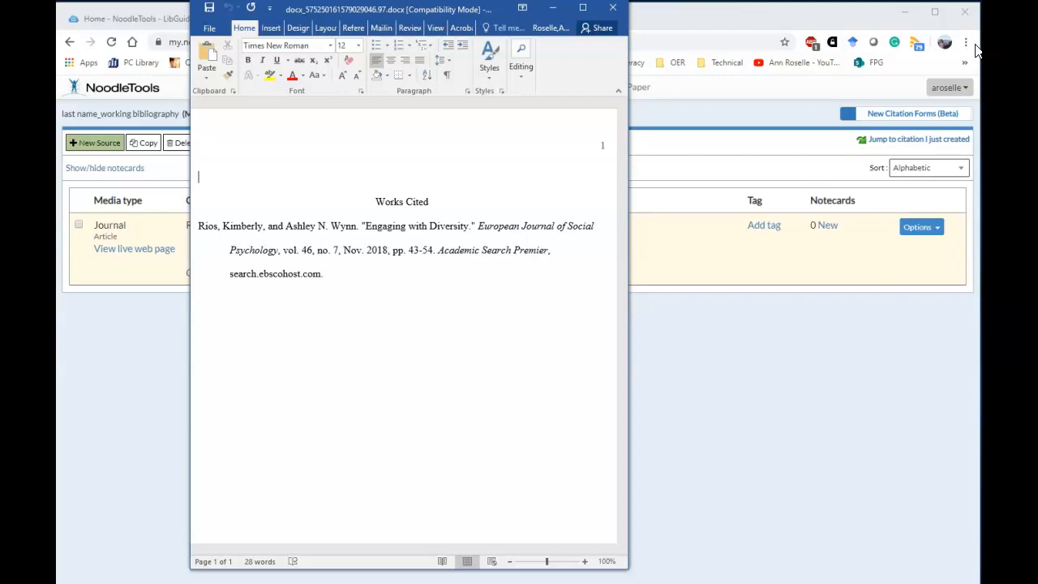
- Close the exported Works Cited Word document to return to the NoodleTools Sources page
{"action": "left_click", "coordinate": [612, 9]}
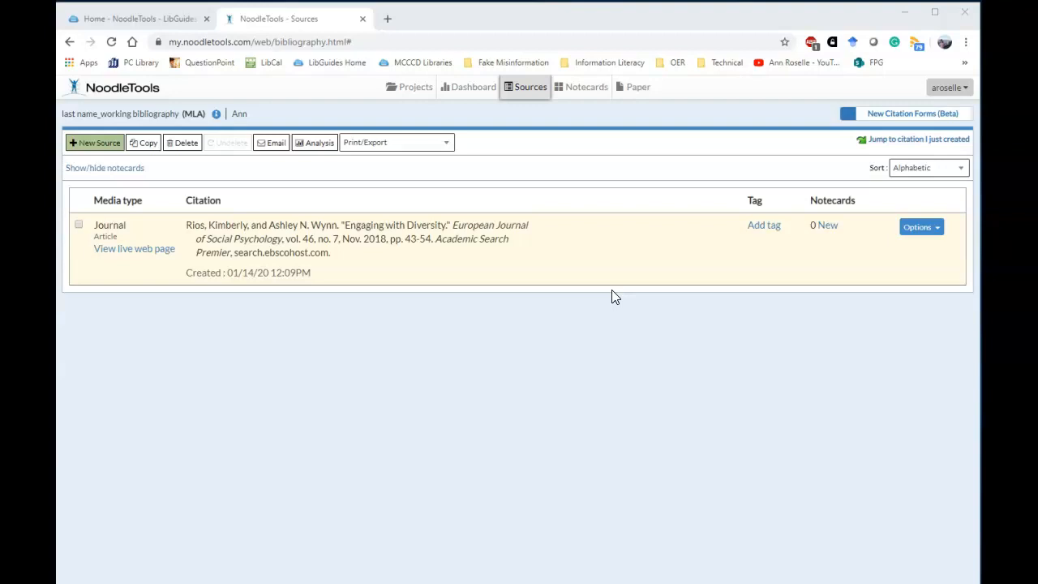
- Open the working bibliography project's dashboard, start sharing with a project inbox, then return to Projects
{"action": "left_click", "coordinate": [414, 97]}
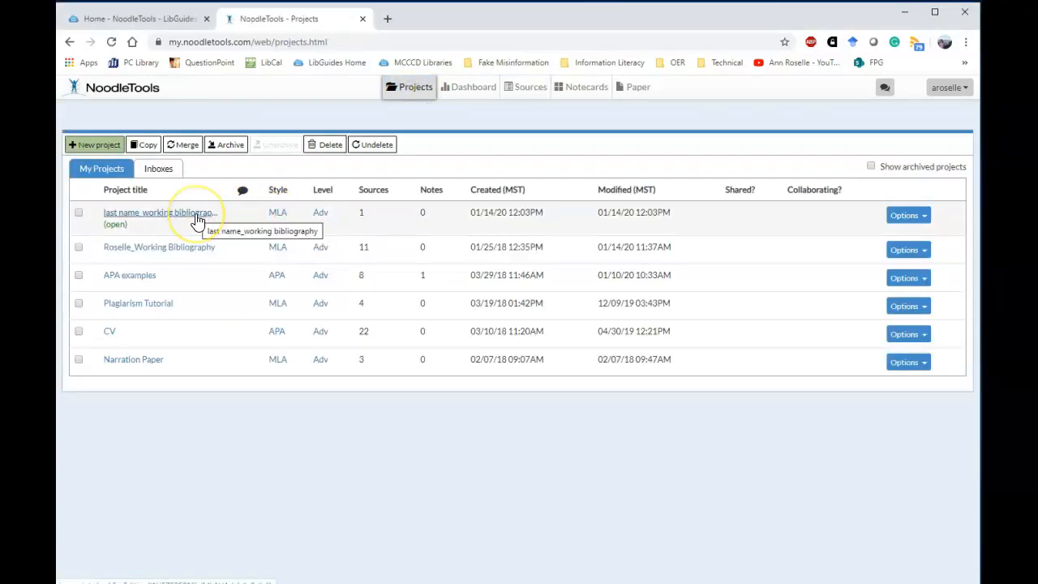
{"action": "left_click", "coordinate": [197, 219]}
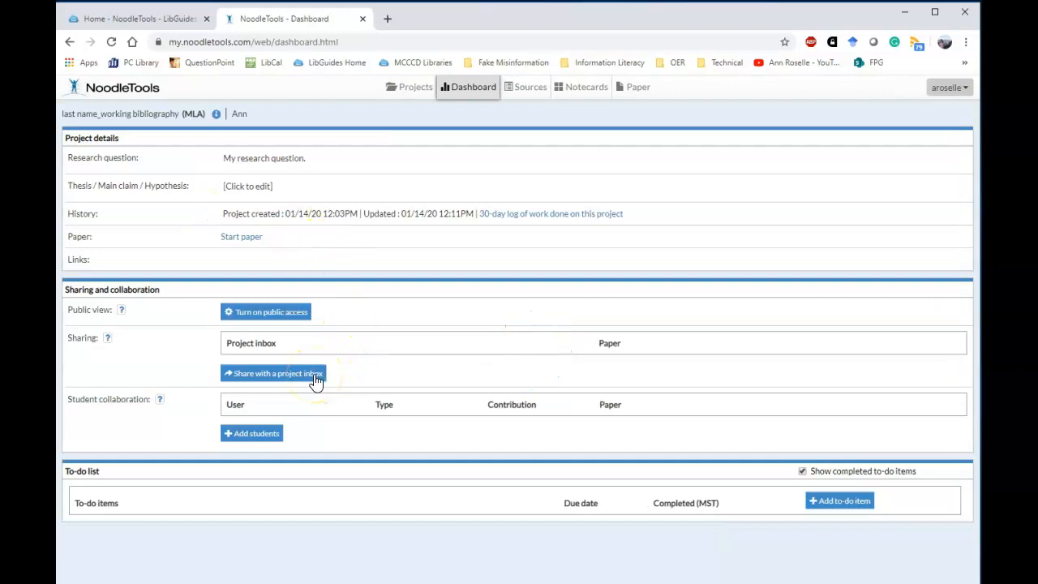
{"action": "left_click", "coordinate": [316, 378]}
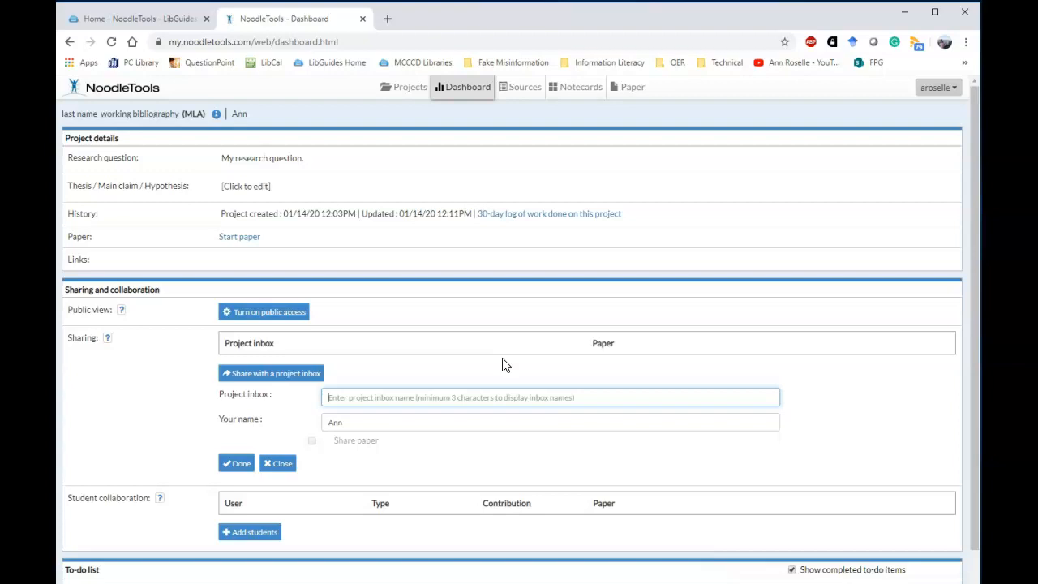
{"action": "left_click", "coordinate": [402, 103]}
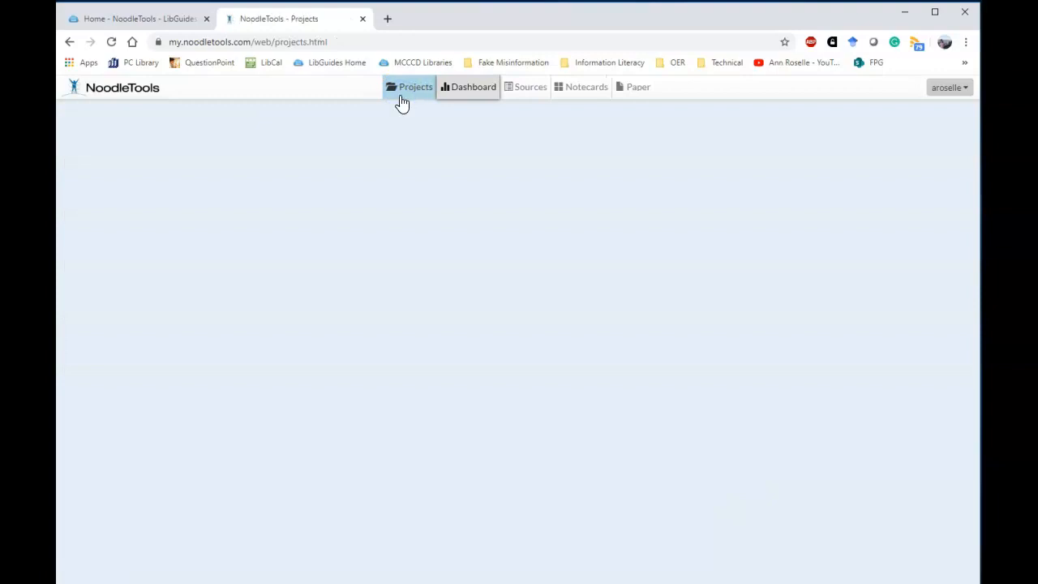